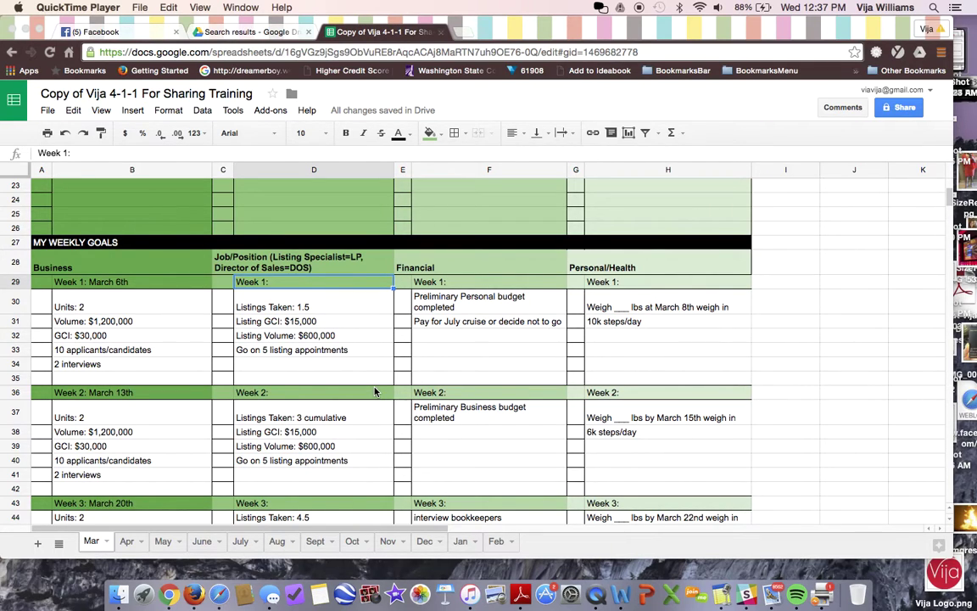
Step: Scroll the March sheet back up to row 1 and the MY YEARLY GOALS section
scroll(376, 391, "up", 8)
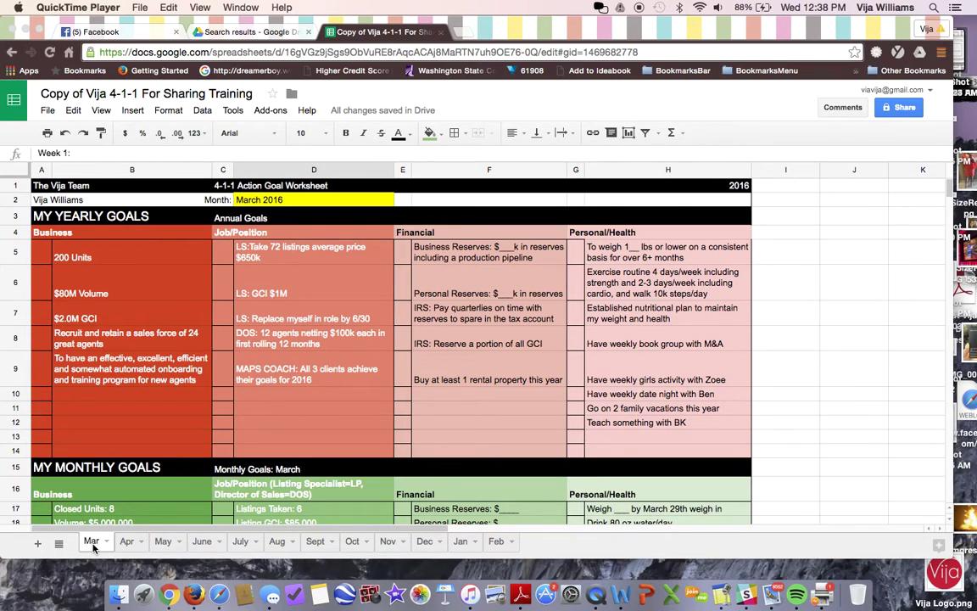
left_click(94, 547)
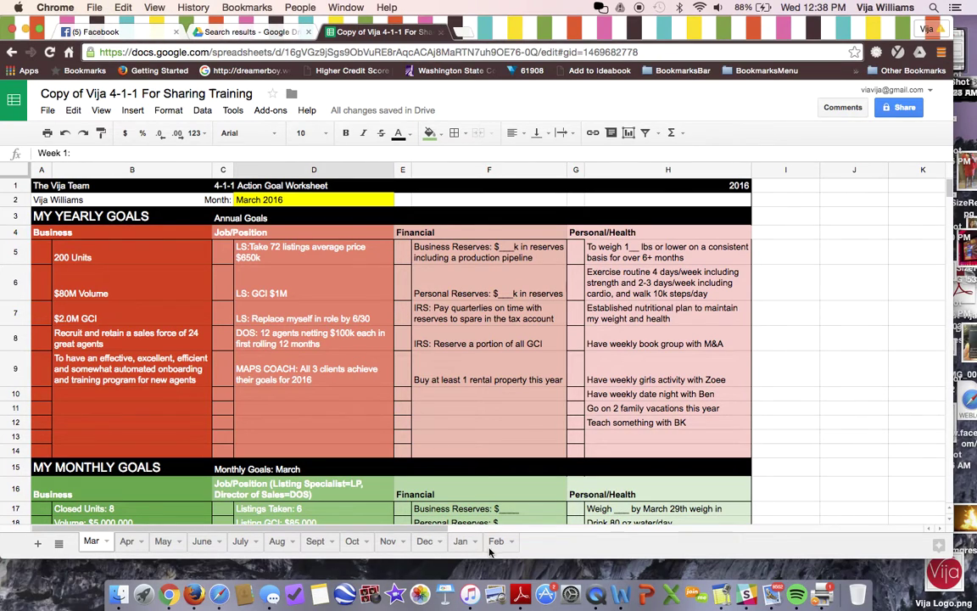
left_click_drag(90, 552, 509, 556)
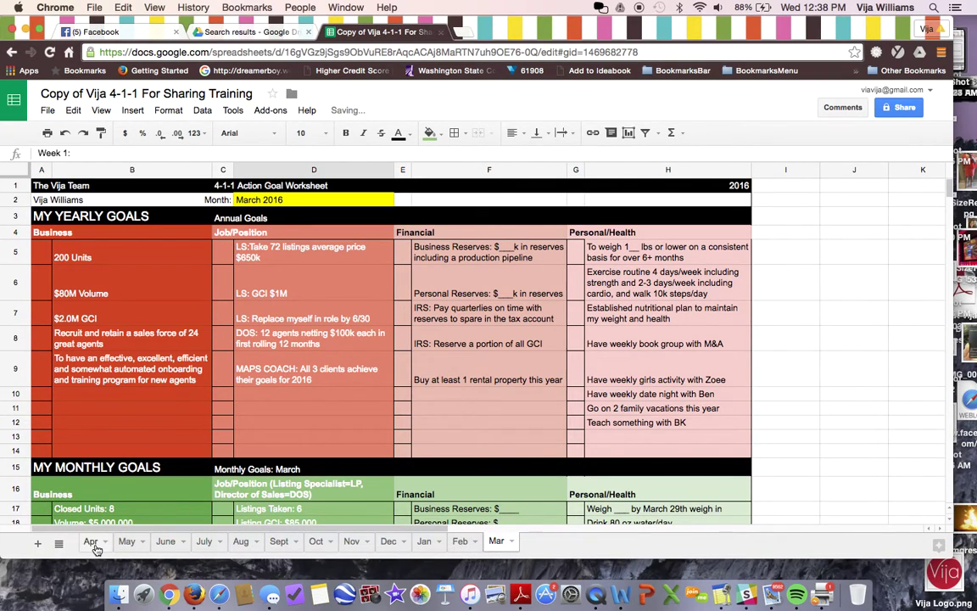
left_click(92, 542)
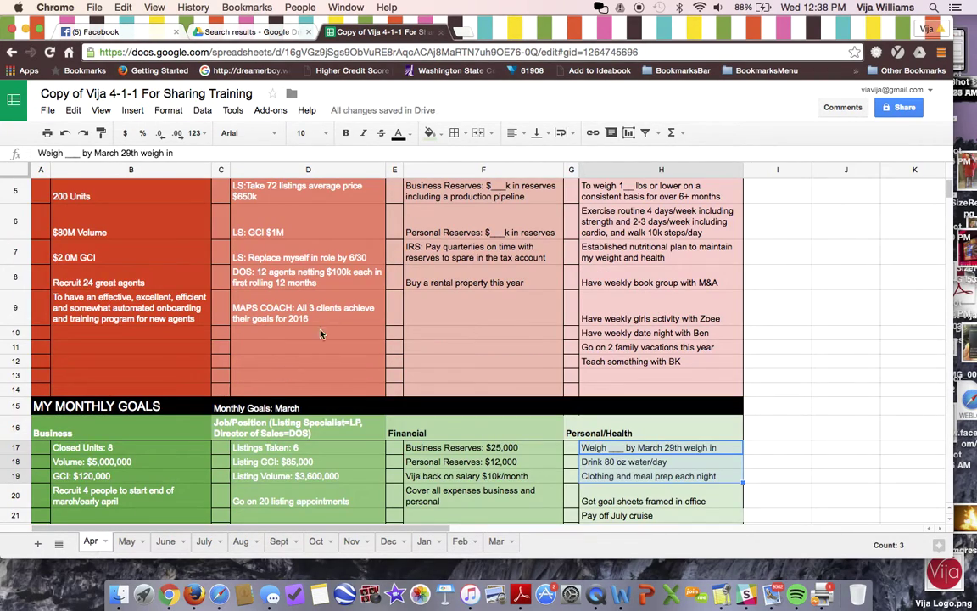
left_click_drag(496, 542, 67, 553)
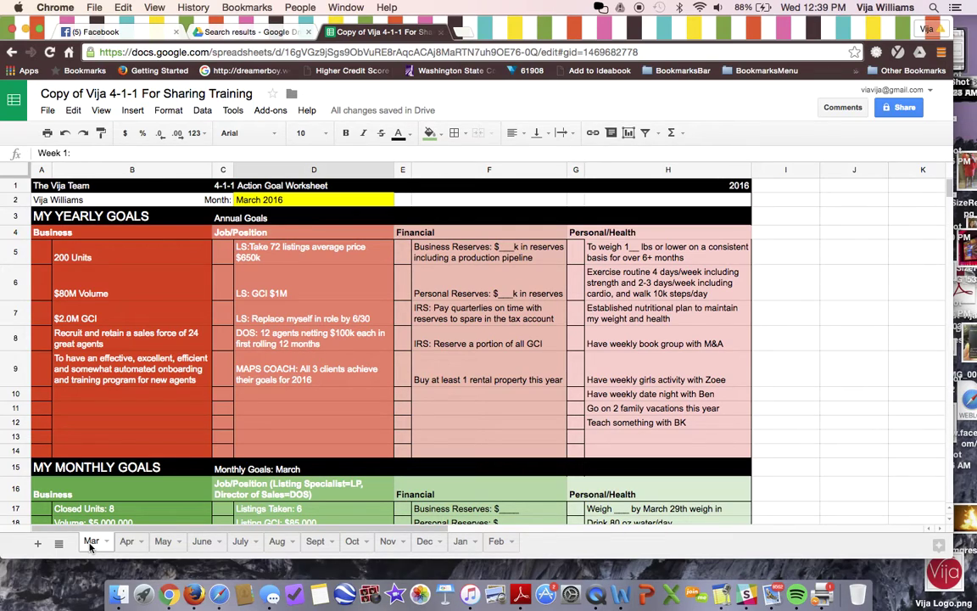
left_click(156, 374)
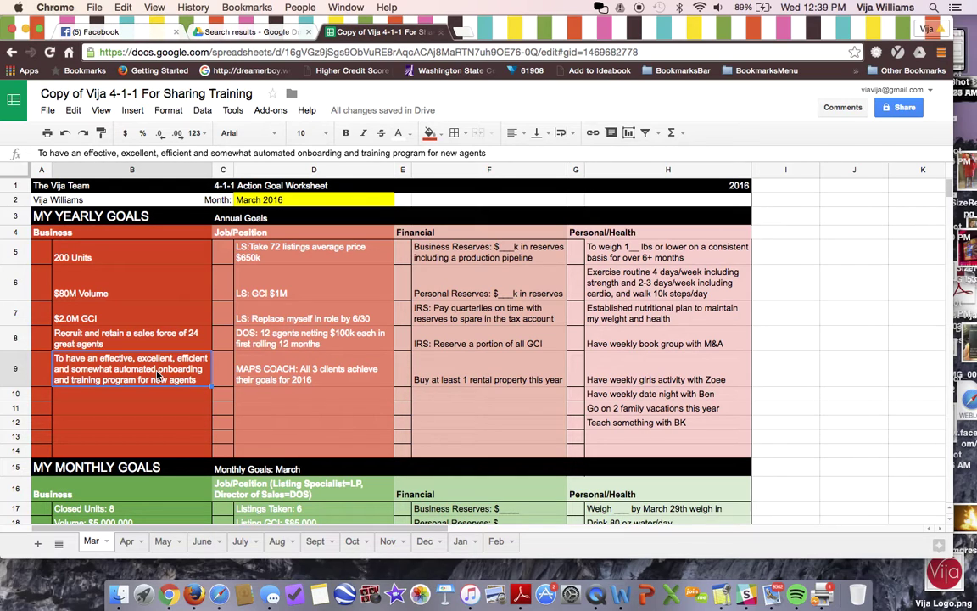
scroll(158, 376, "down", 5)
scroll(157, 376, "down", 4)
scroll(158, 376, "up", 10)
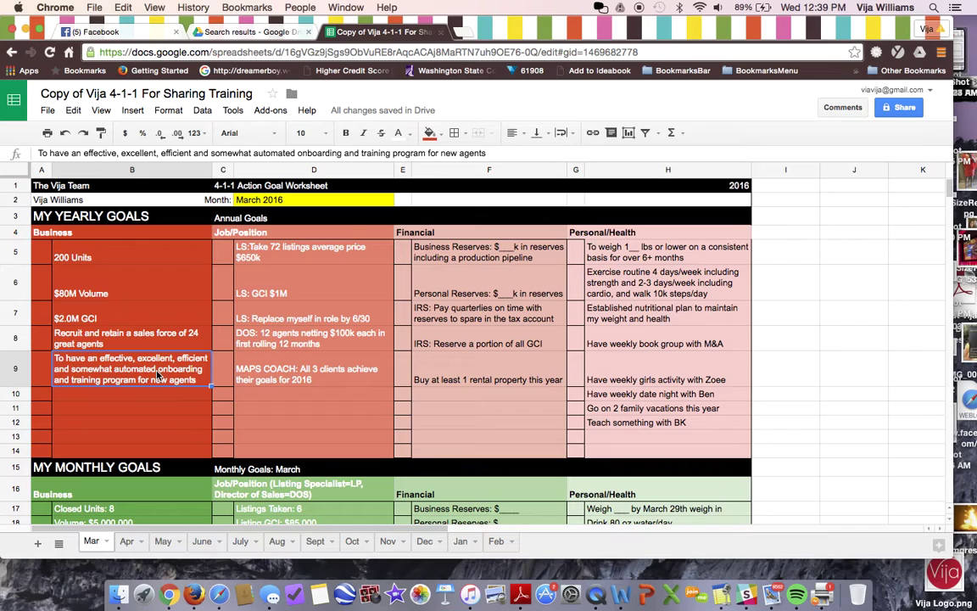
left_click(217, 229)
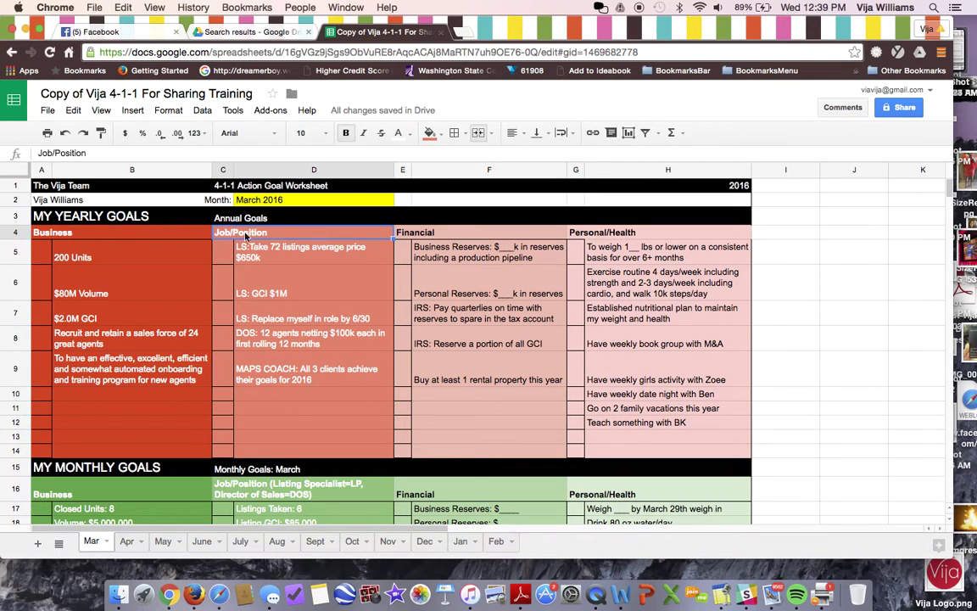
key("Right")
key("Right")
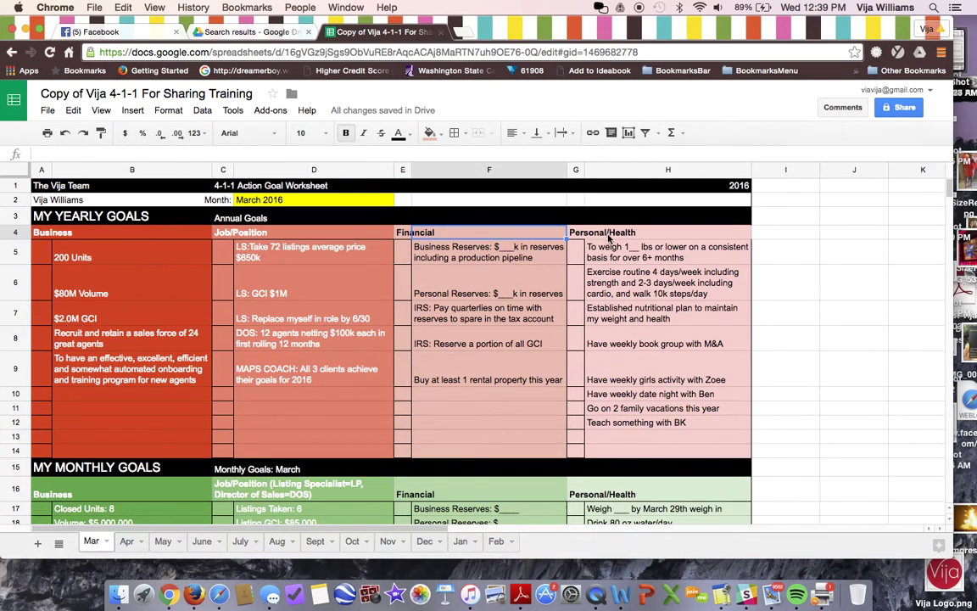
left_click(39, 236)
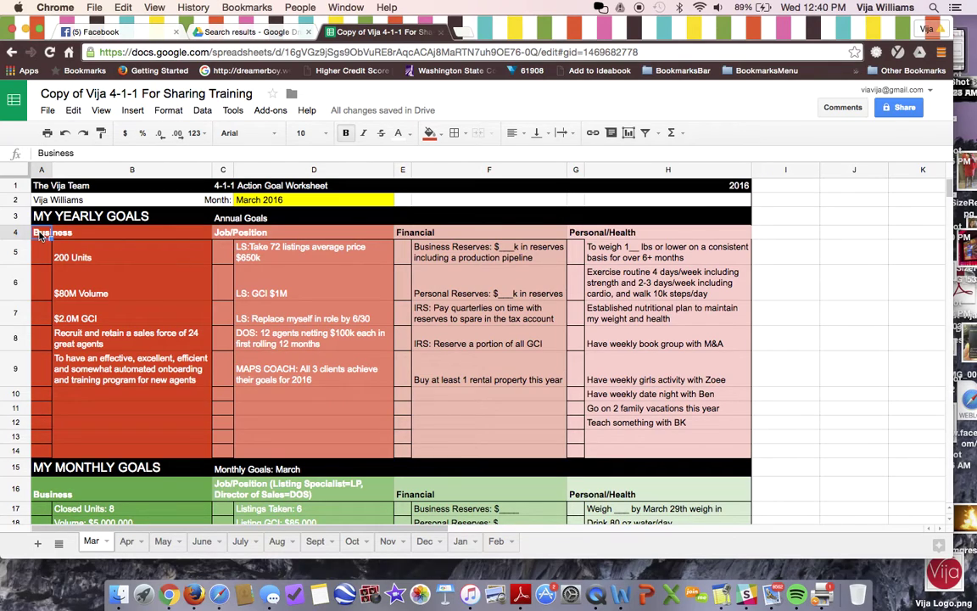
left_click(83, 348)
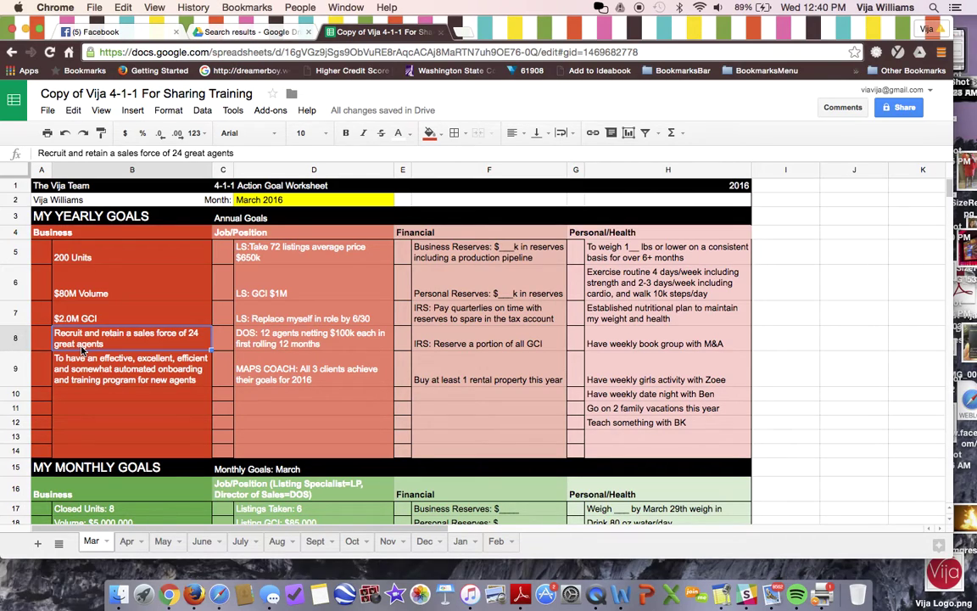
left_click(304, 237)
left_click(305, 260)
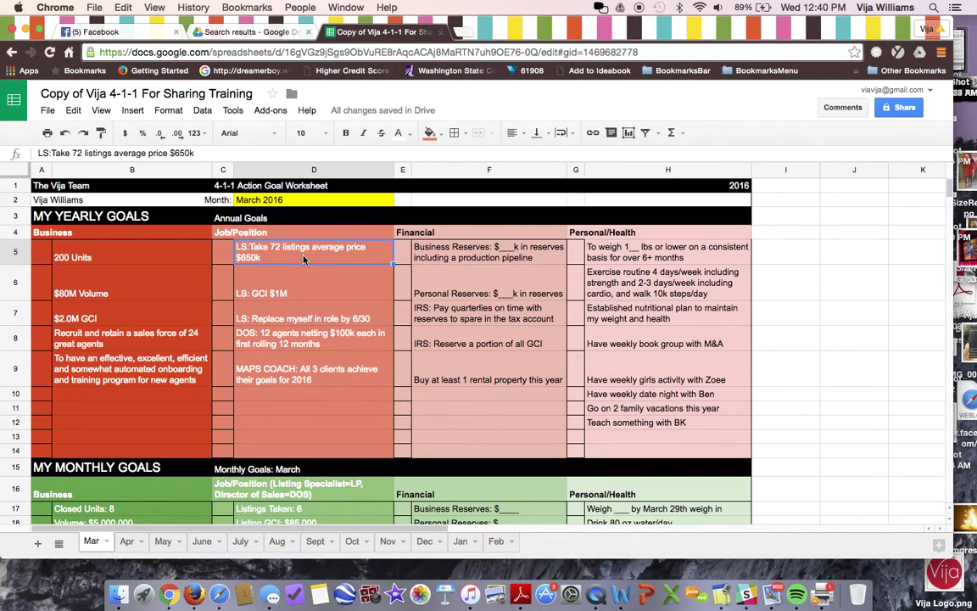
left_click(286, 290)
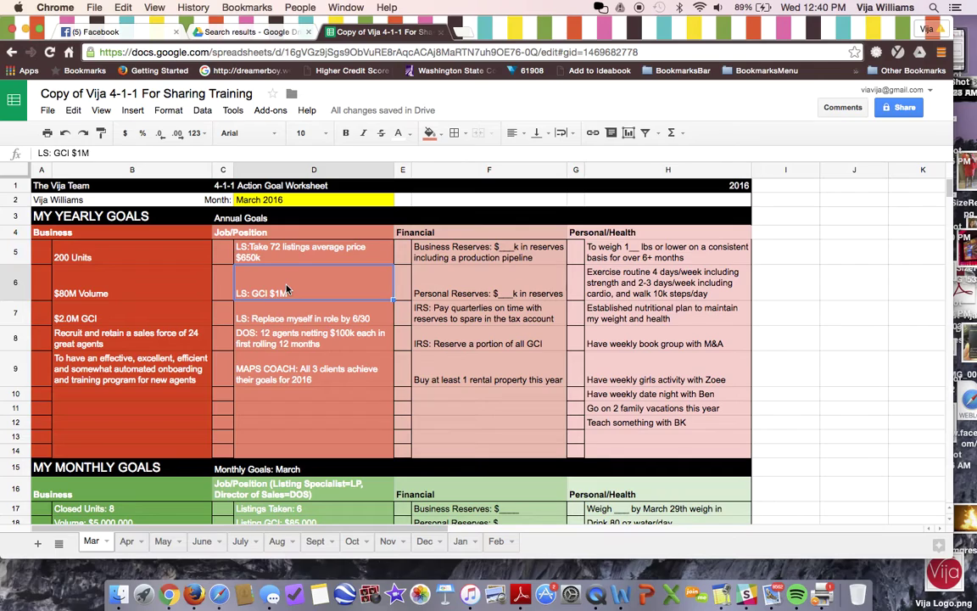
left_click(293, 320)
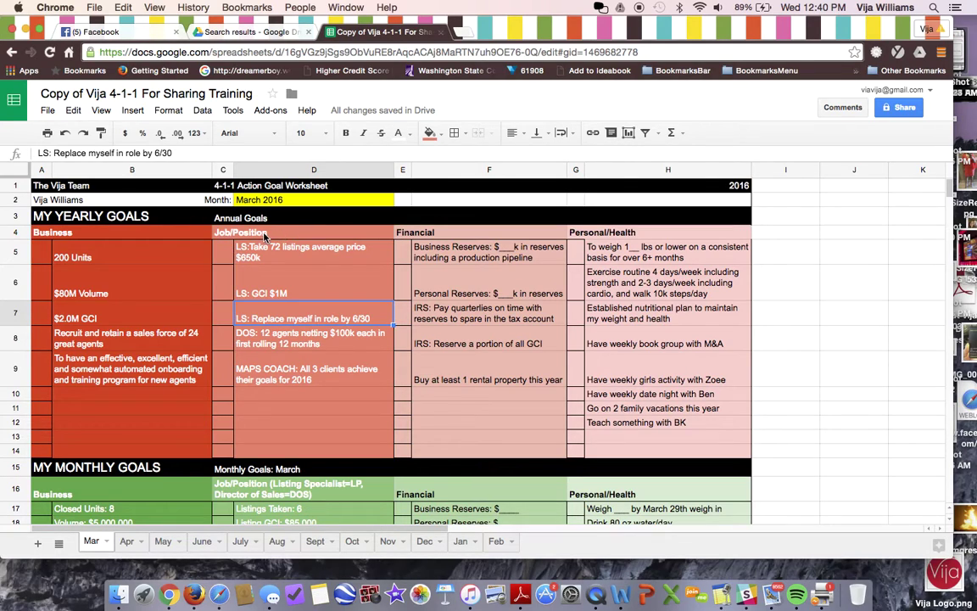
left_click(407, 234)
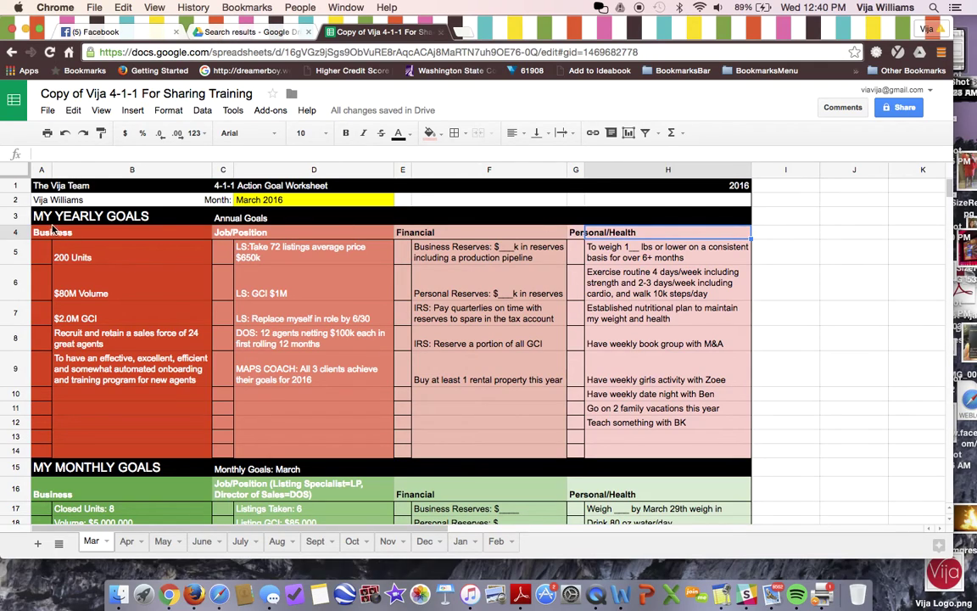
left_click(46, 234)
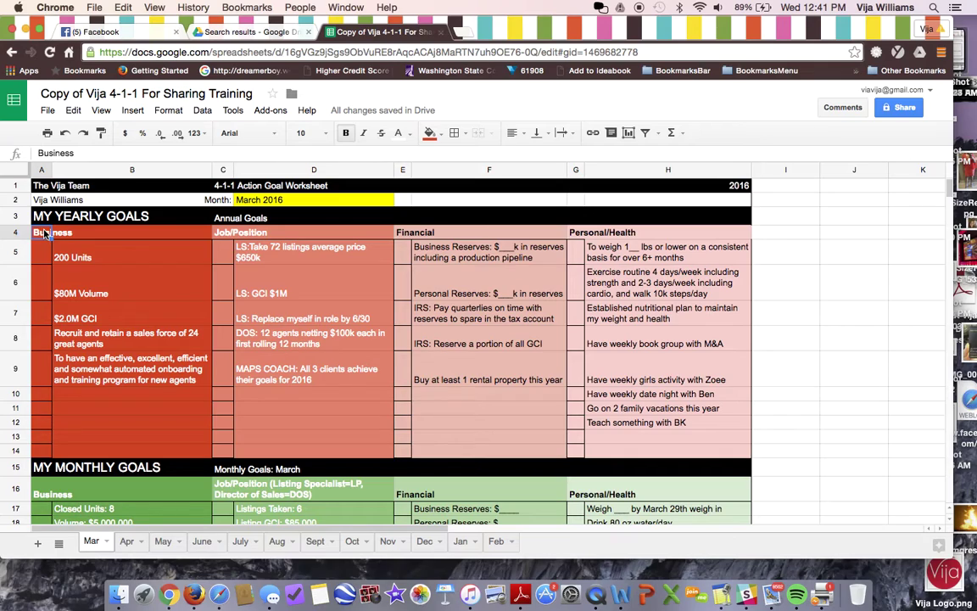
left_click(635, 290)
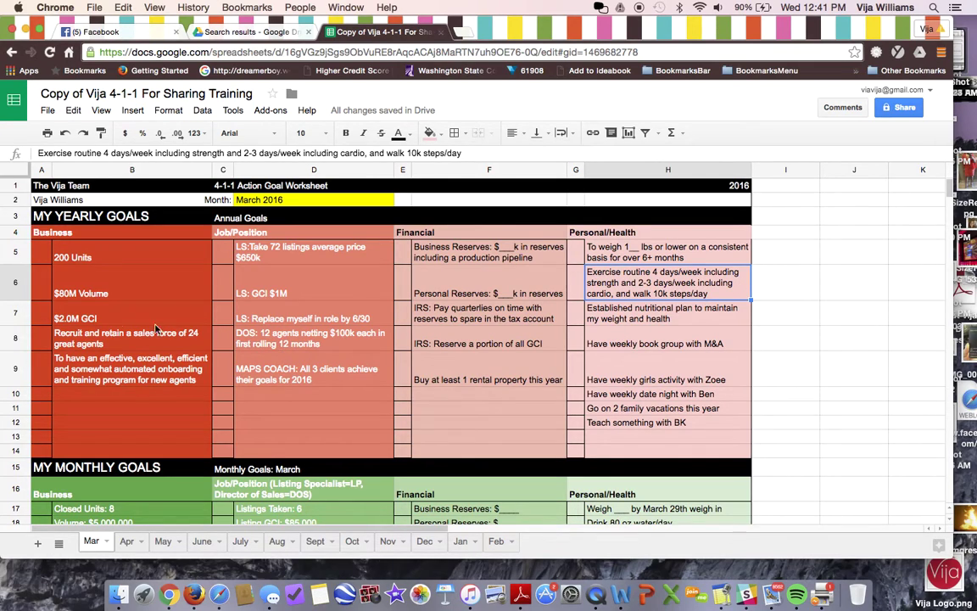
left_click(87, 333)
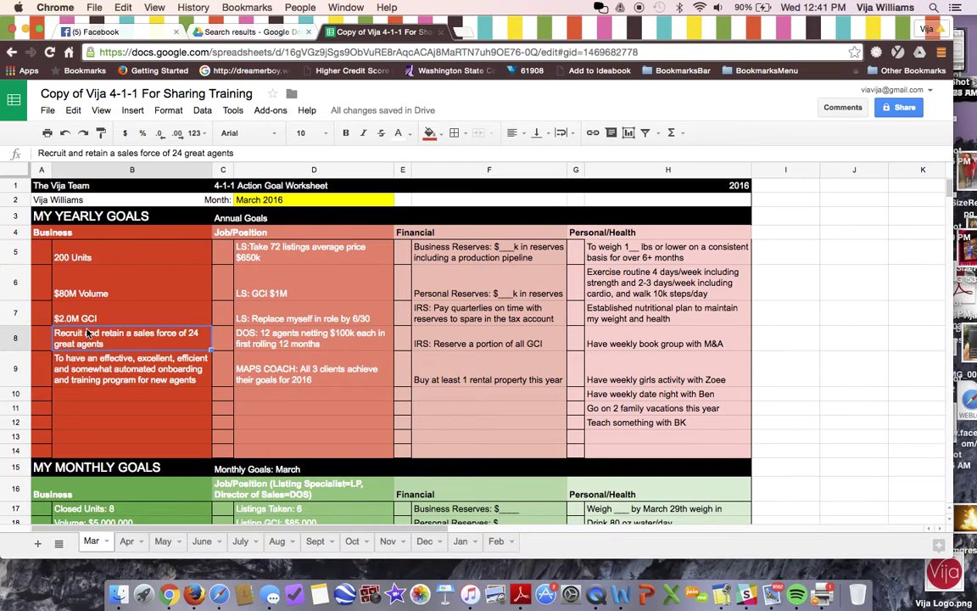
key("Down")
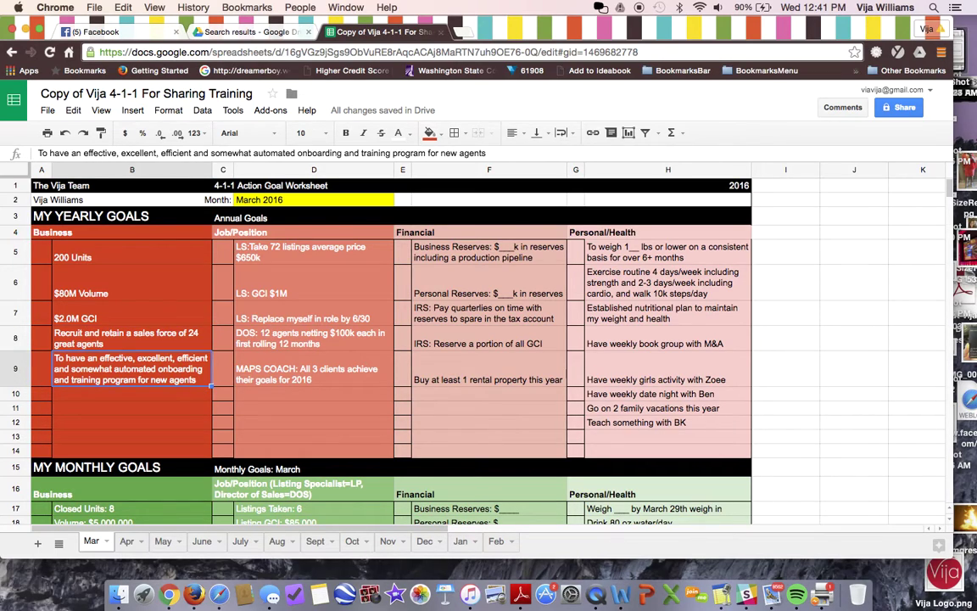
key("Right")
key("Right")
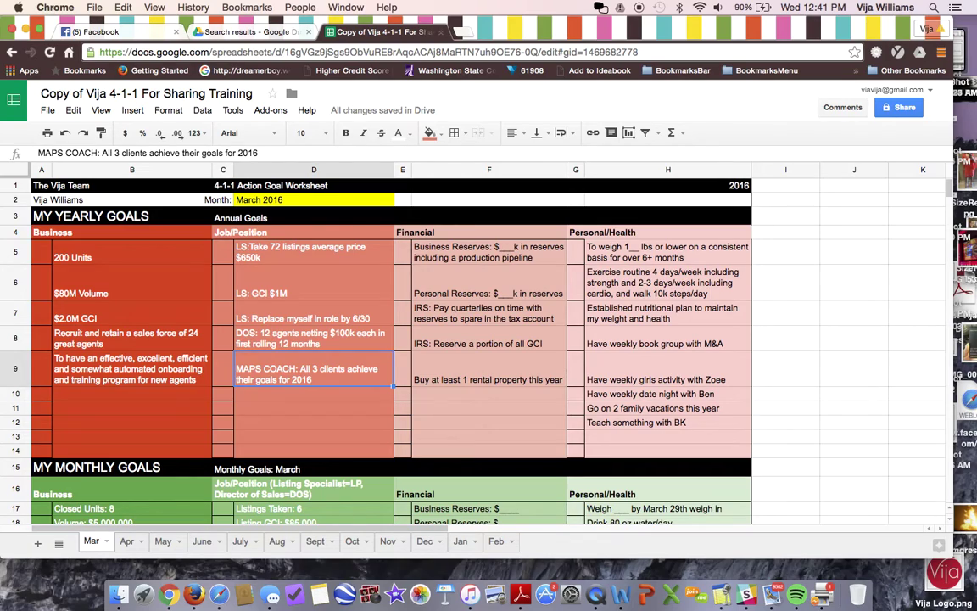
key("Up")
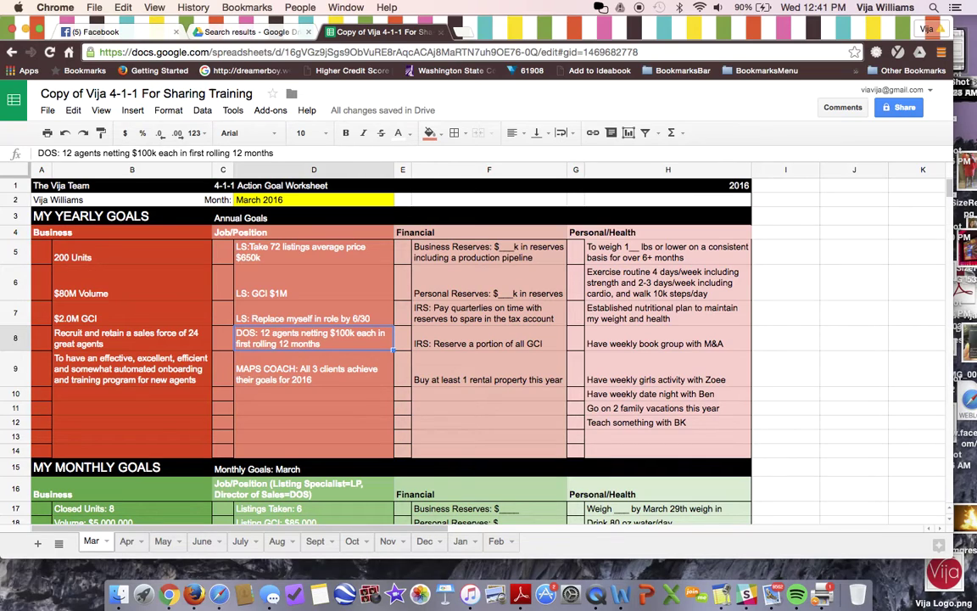
key("Up")
key("Down")
key("Down")
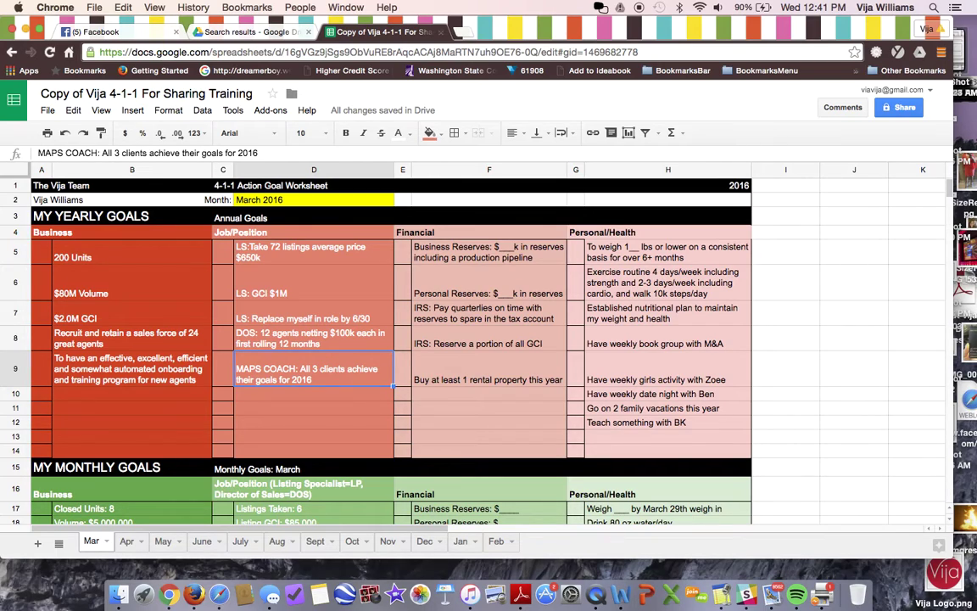
key("Up")
key("Up")
key("Up")
key("Up")
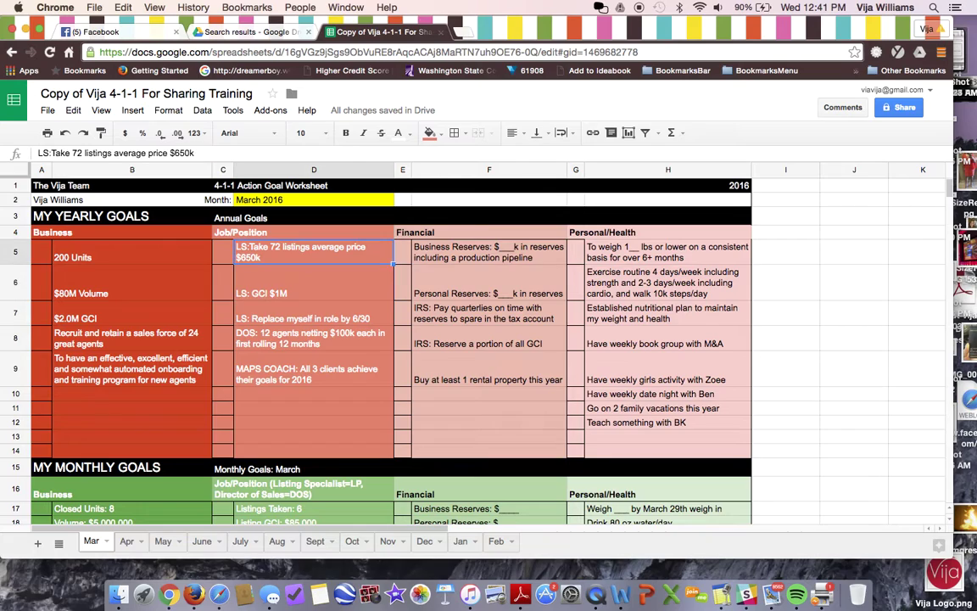
key("Right")
key("Right")
key("Right")
key("Right")
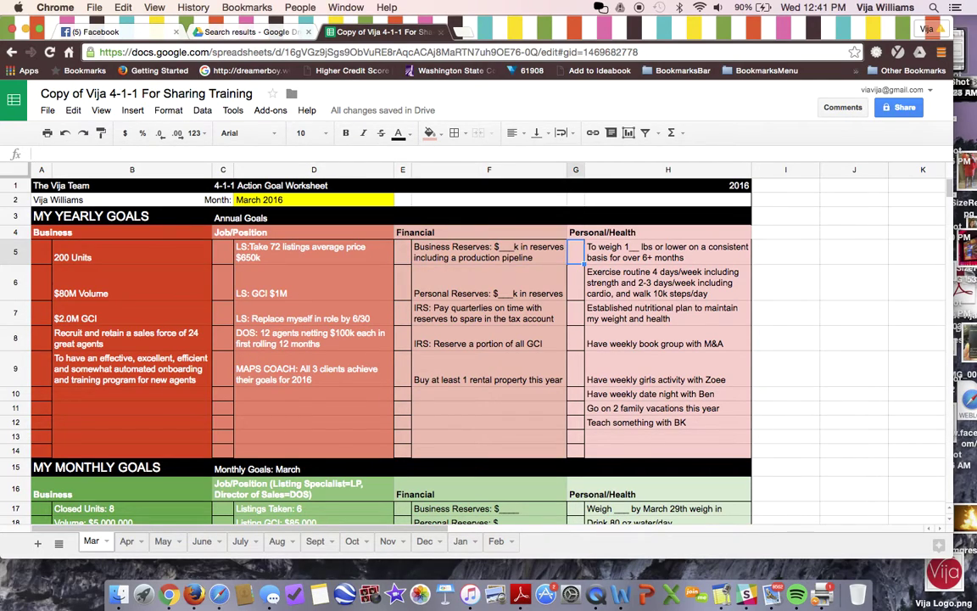
key("Left")
key("Left")
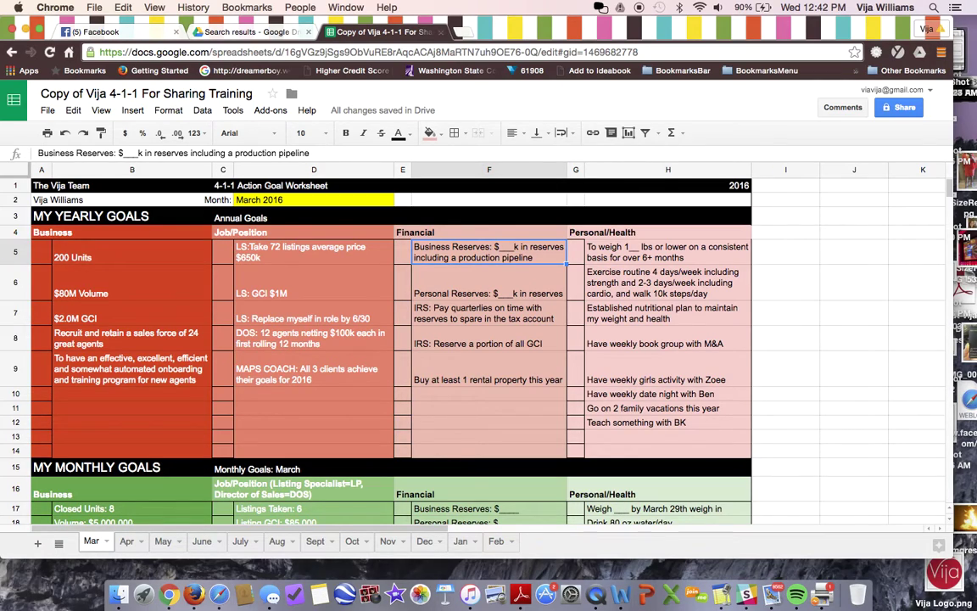
left_click(489, 282)
left_click(489, 252)
key("Left")
key("Left")
key("Left")
key("Left")
key("Down")
key("Down")
key("Down")
key("Down")
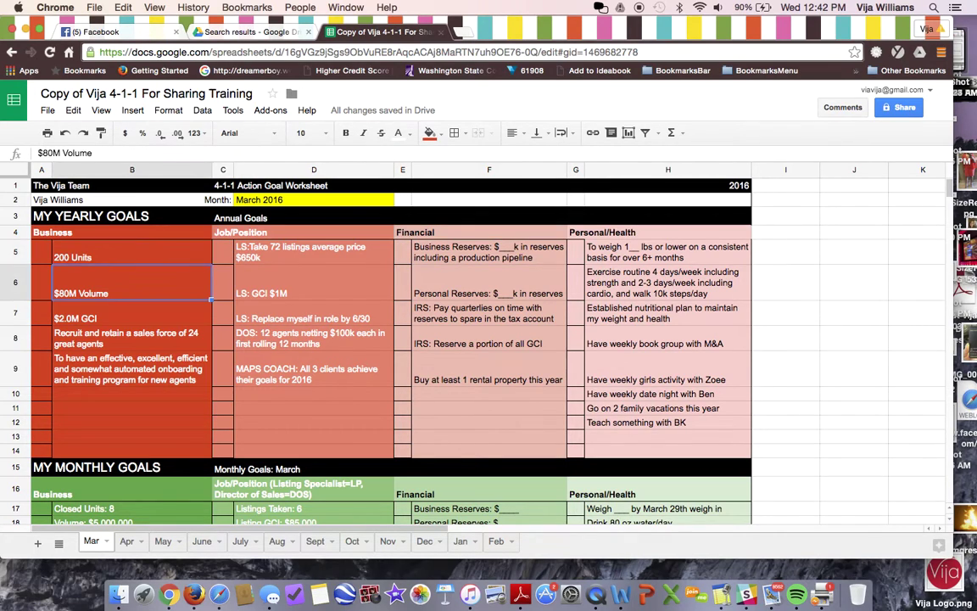
key("Down")
key("Down")
key("Down")
key("Down")
key("Down")
key("Down")
key("Down")
key("Down")
key("Down")
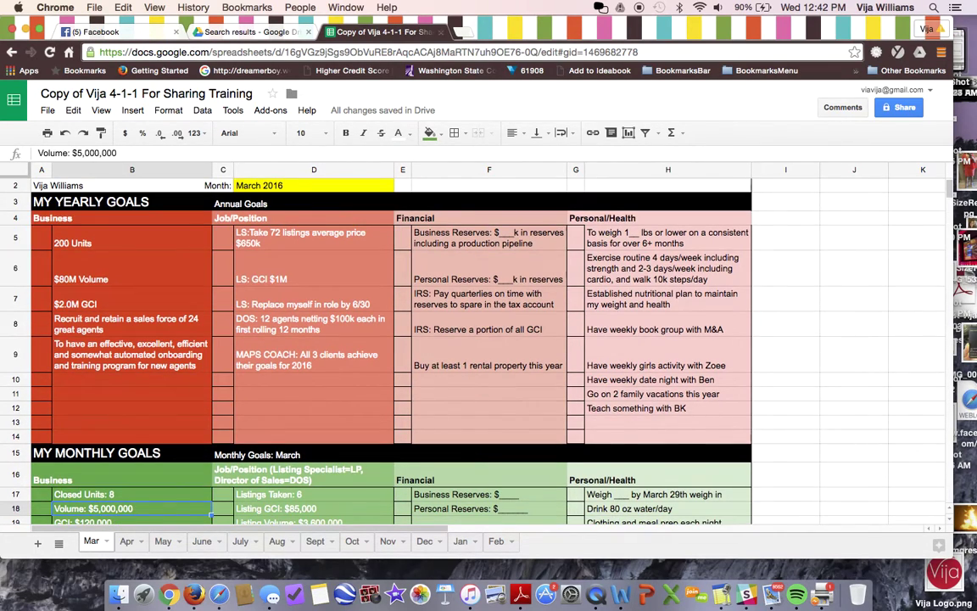
left_click(96, 330)
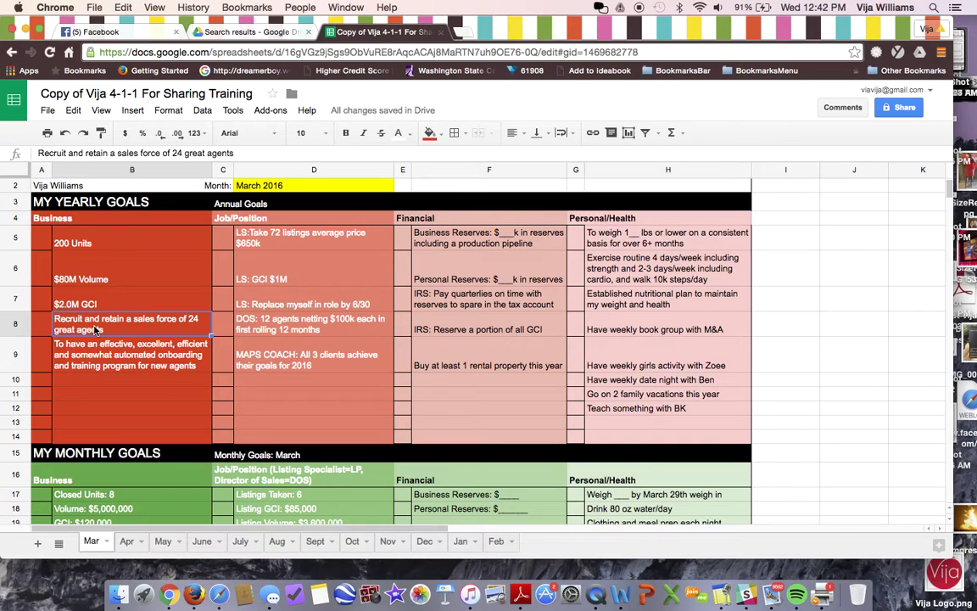
key("Down")
key("Down")
key("Down")
key("Down")
key("Down")
key("Down")
key("Down")
key("Down")
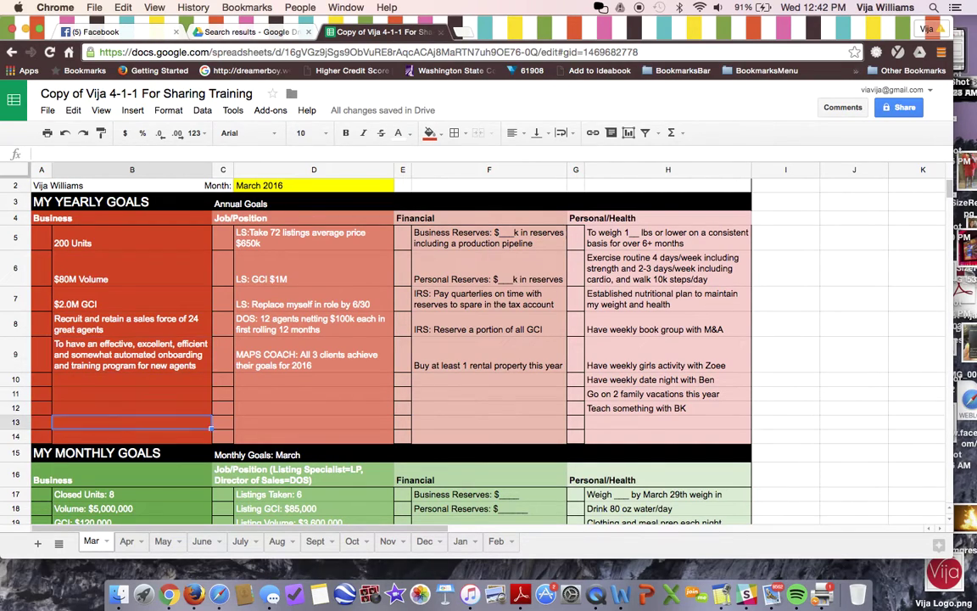
key("Down")
key("Down")
key("Down")
key("Down")
key("Down")
key("Down")
key("Down")
key("Down")
key("Down")
key("Down")
key("Down")
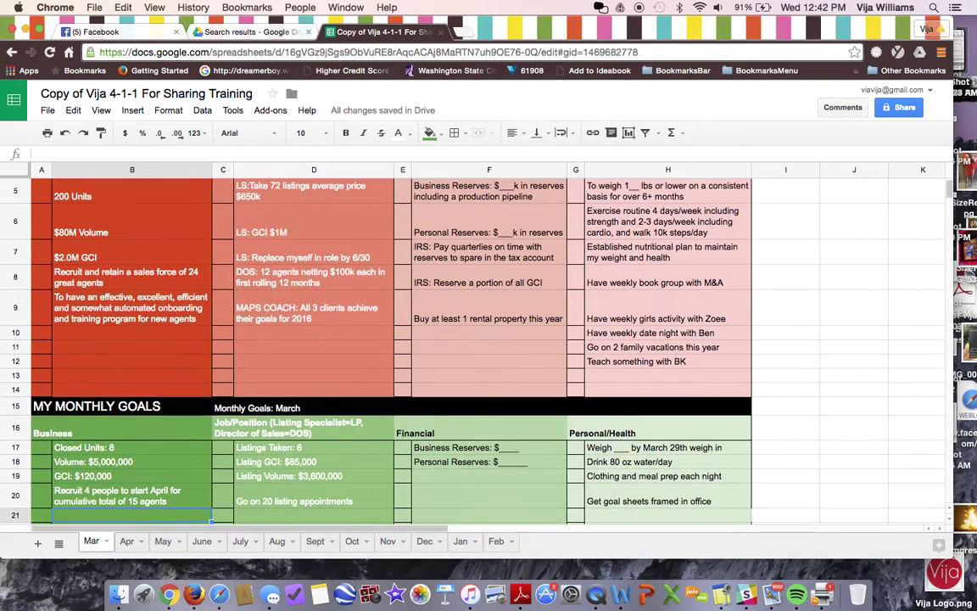
key("Down")
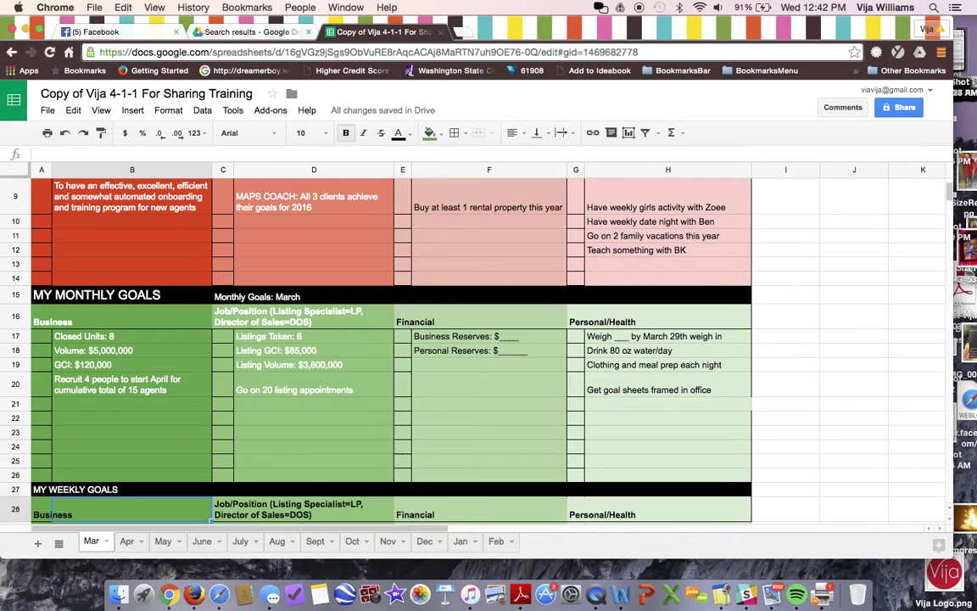
key("Down")
key("Down")
key("Down")
key("Down")
key("Down")
key("Down")
key("Down")
key("Down")
key("Down")
key("Down")
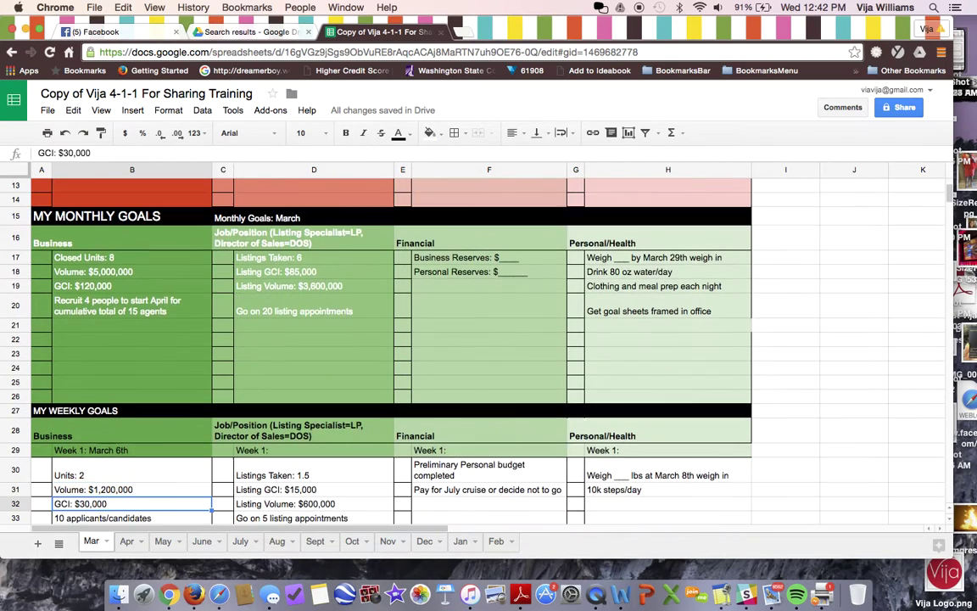
key("Down")
key("Down")
key("Up")
key("Up")
key("Up")
key("Up")
key("Up")
key("Up")
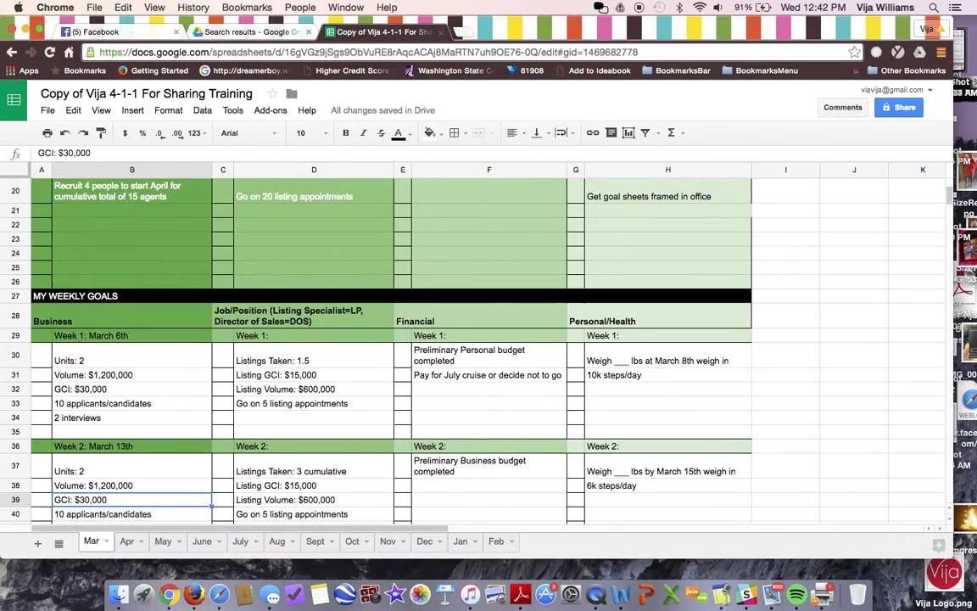
key("Up")
key("Up")
key("Up")
key("Up")
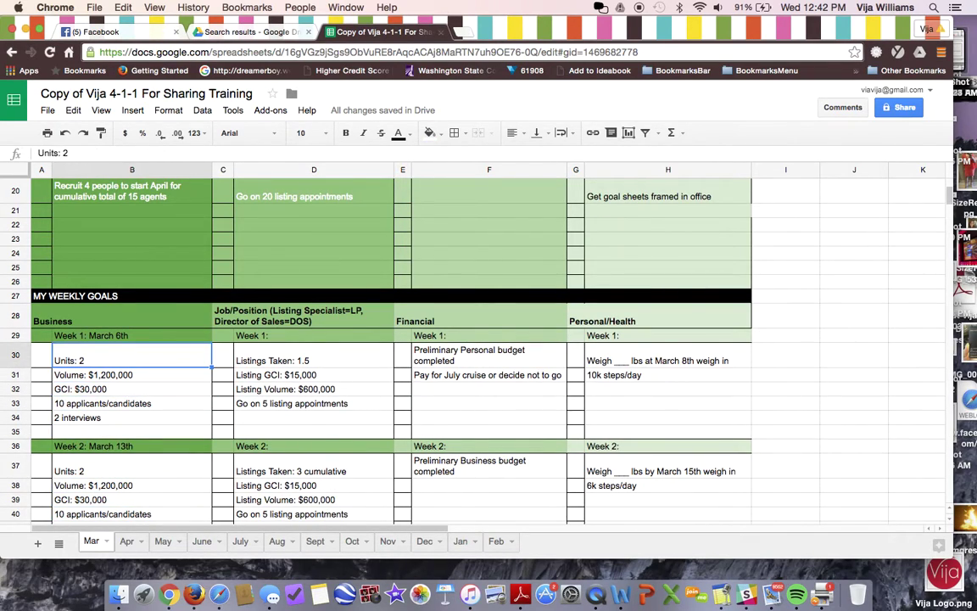
key("Right")
key("Right")
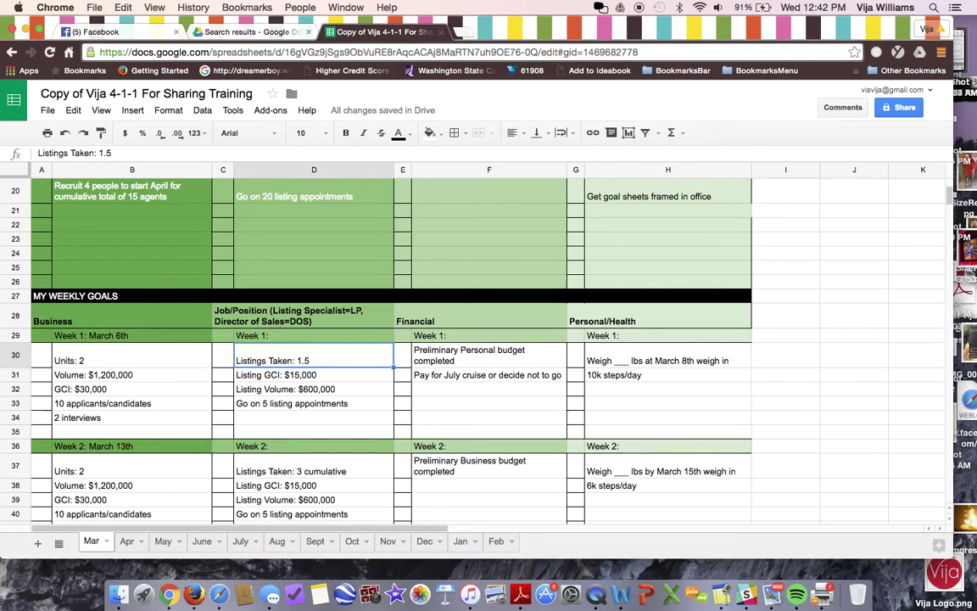
left_click_drag(245, 357, 285, 519)
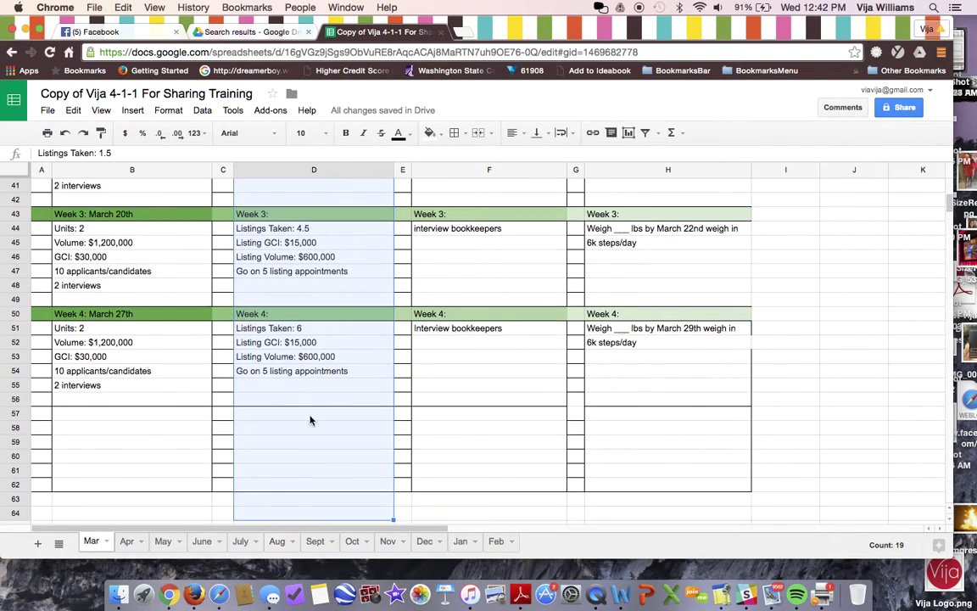
left_click(314, 328)
scroll(314, 330, "up", 5)
scroll(315, 329, "up", 2)
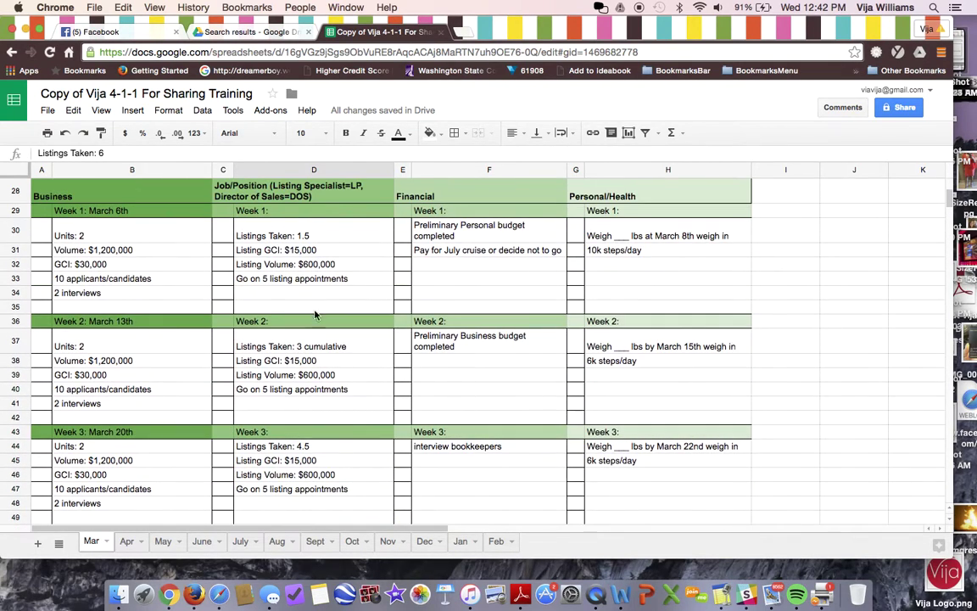
left_click(306, 240)
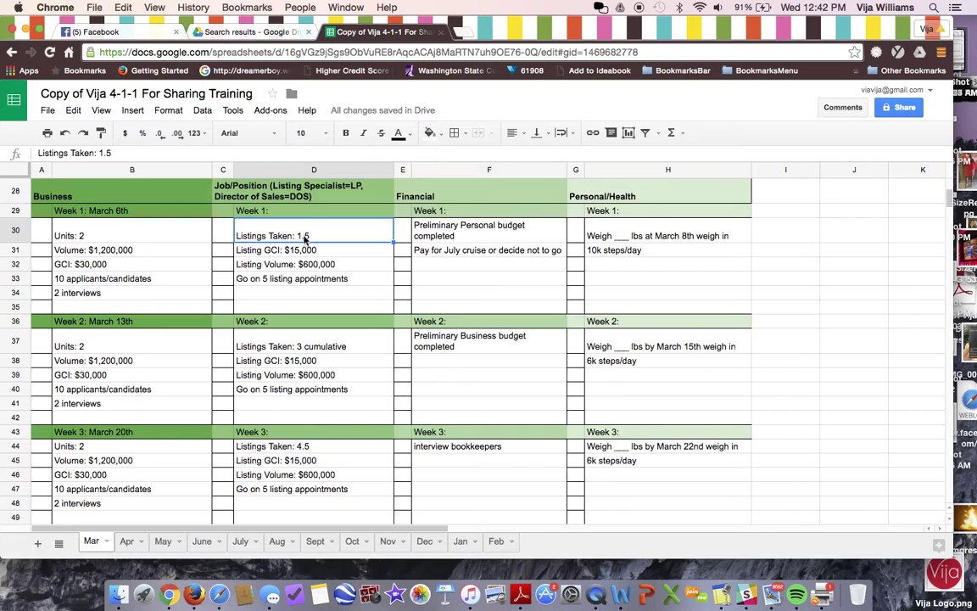
left_click(304, 344)
left_click(301, 450)
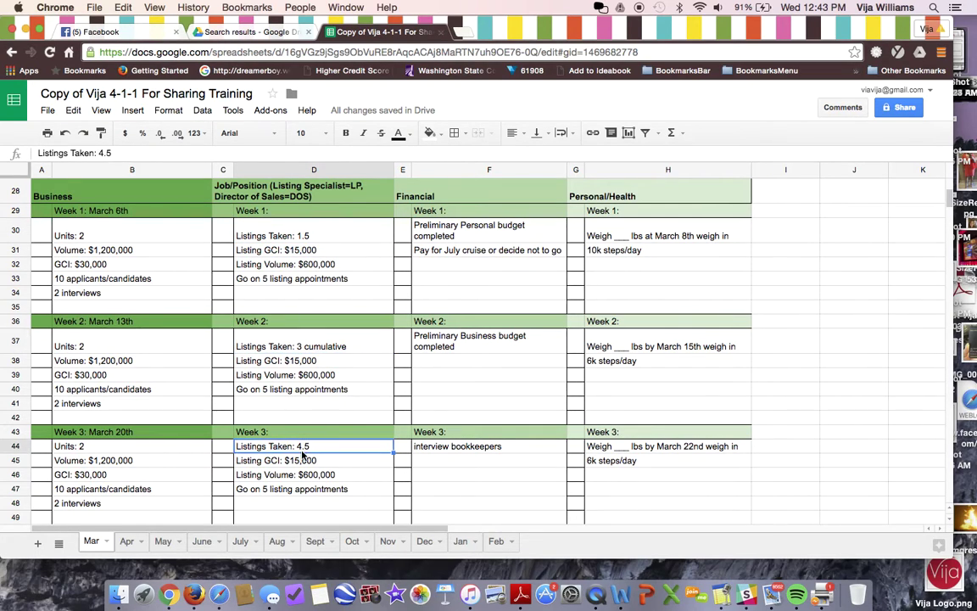
scroll(302, 456, "down", 2)
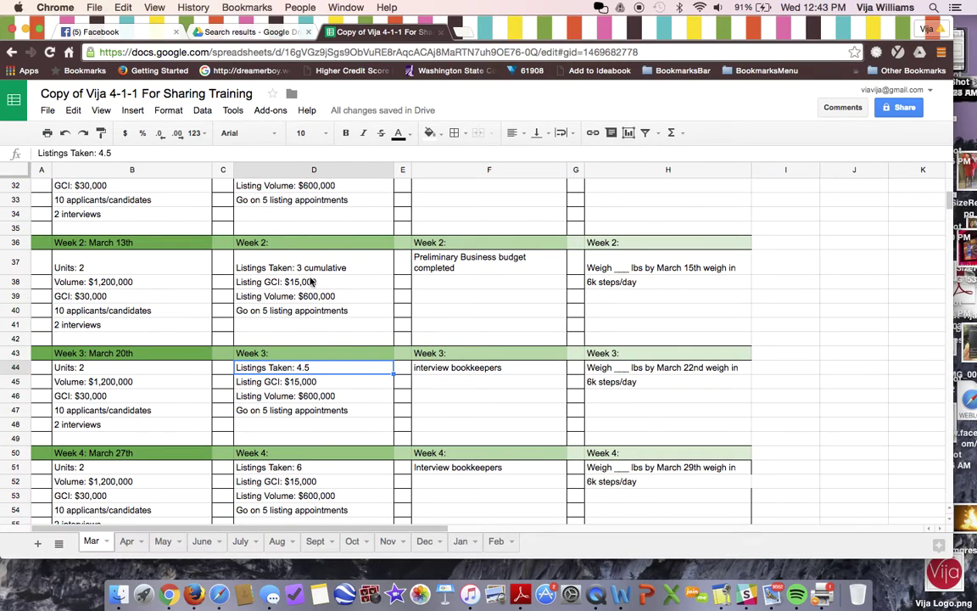
left_click(297, 469)
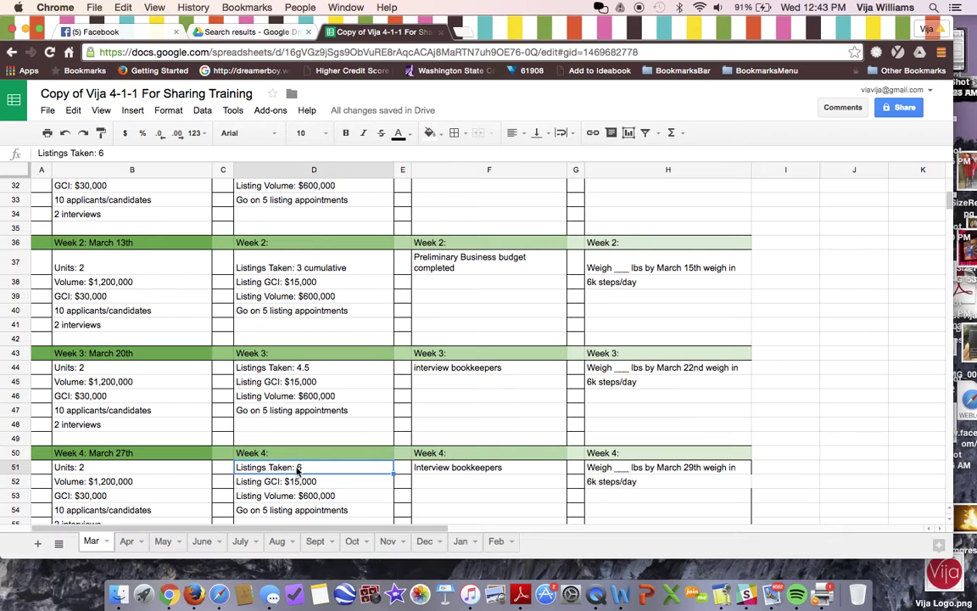
scroll(298, 469, "up", 10)
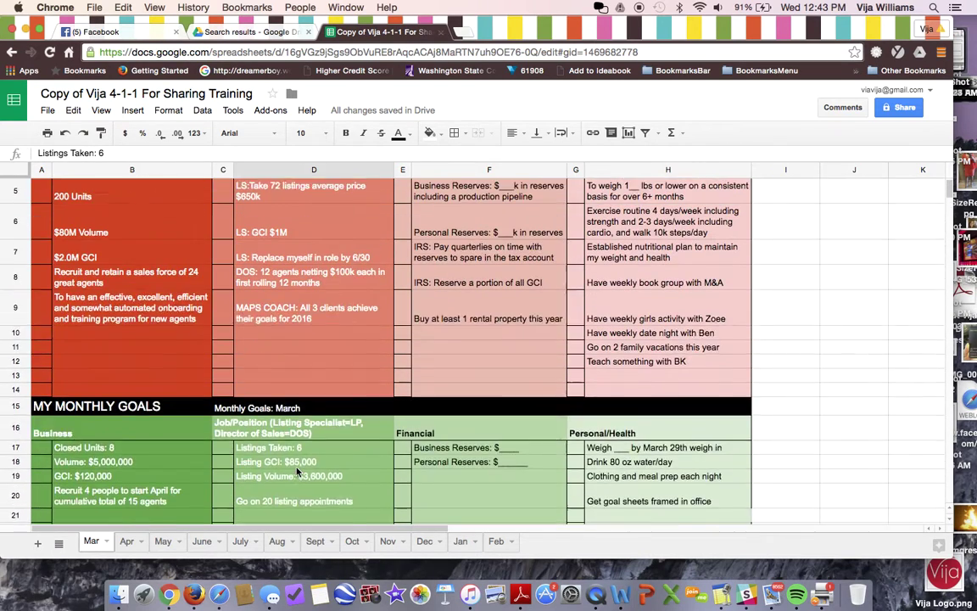
scroll(297, 469, "down", 9)
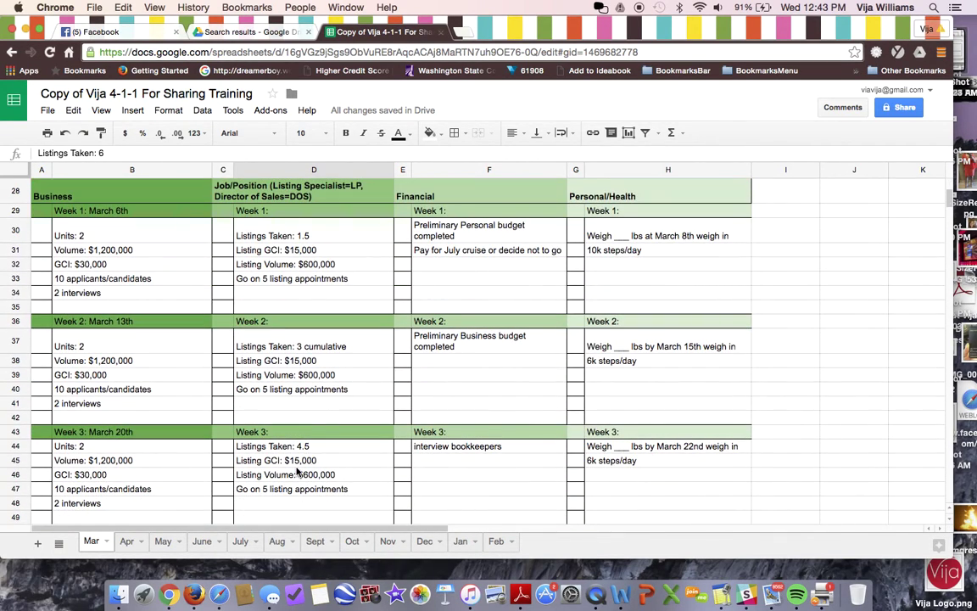
scroll(298, 471, "up", 9)
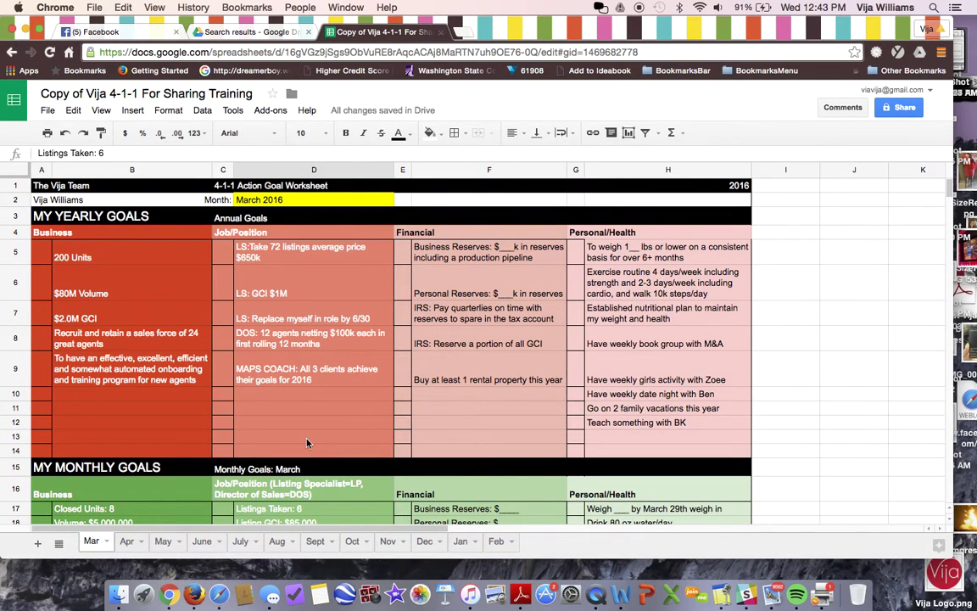
scroll(275, 393, "down", 8)
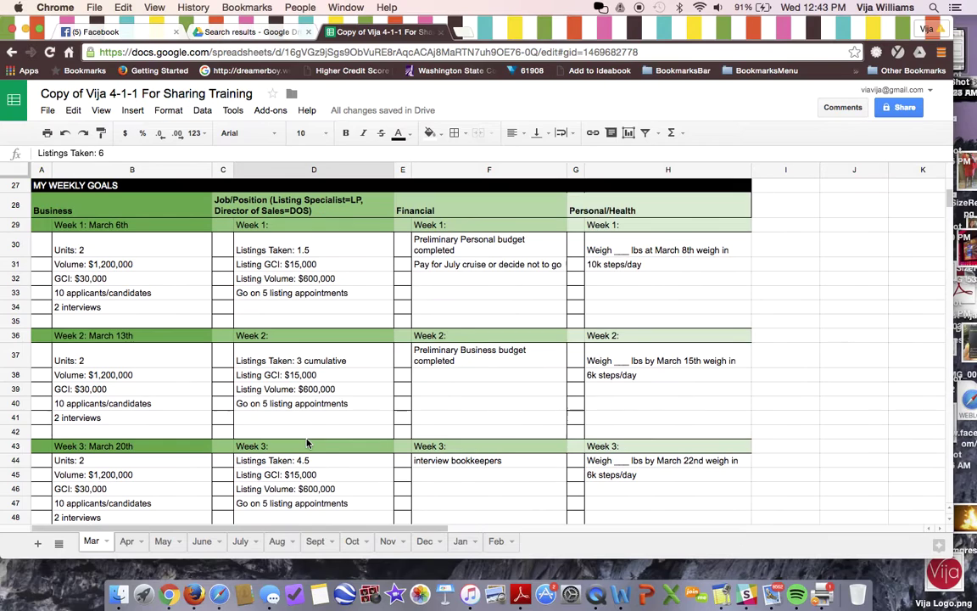
scroll(307, 442, "up", 8)
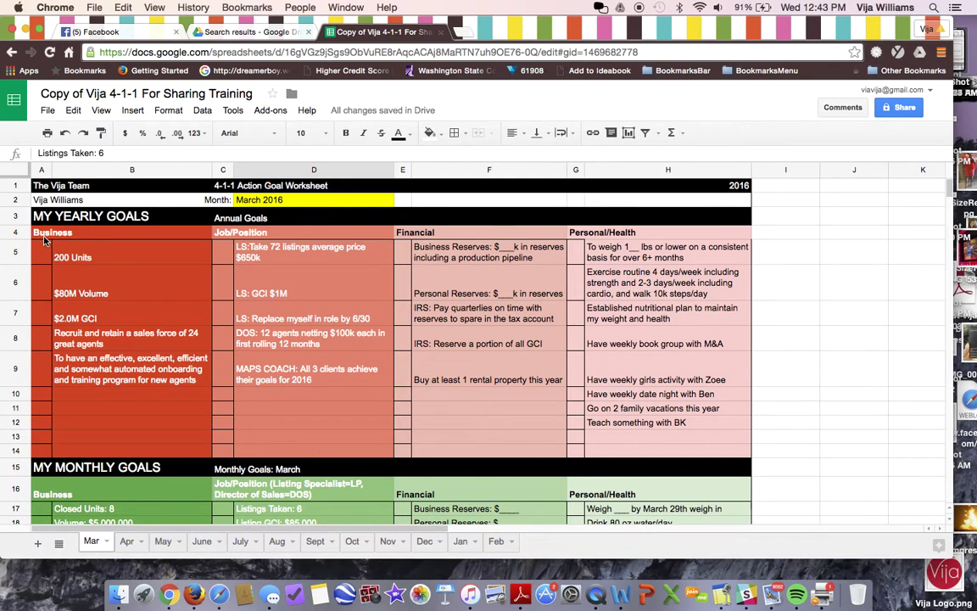
left_click_drag(45, 237, 694, 458)
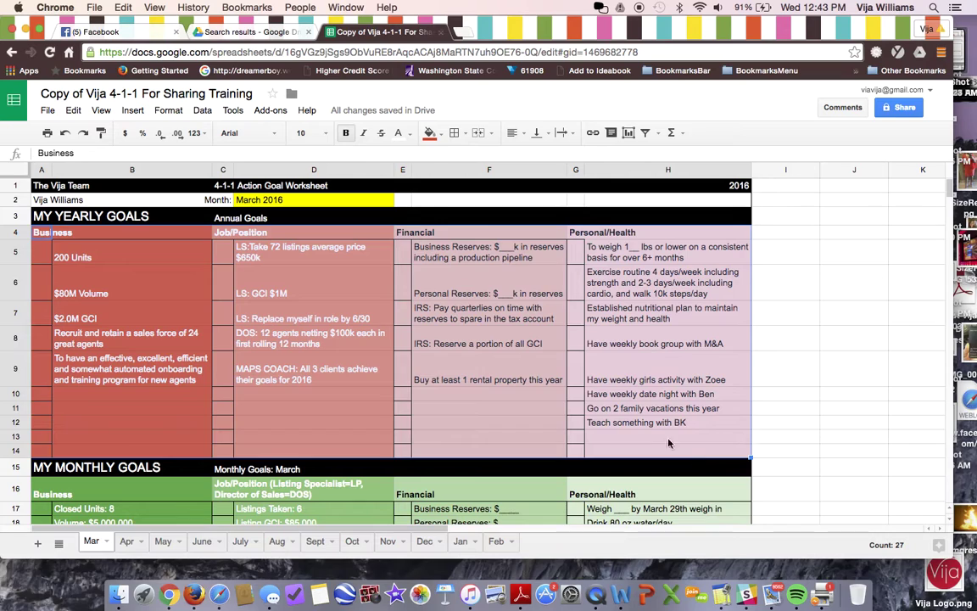
left_click(507, 261)
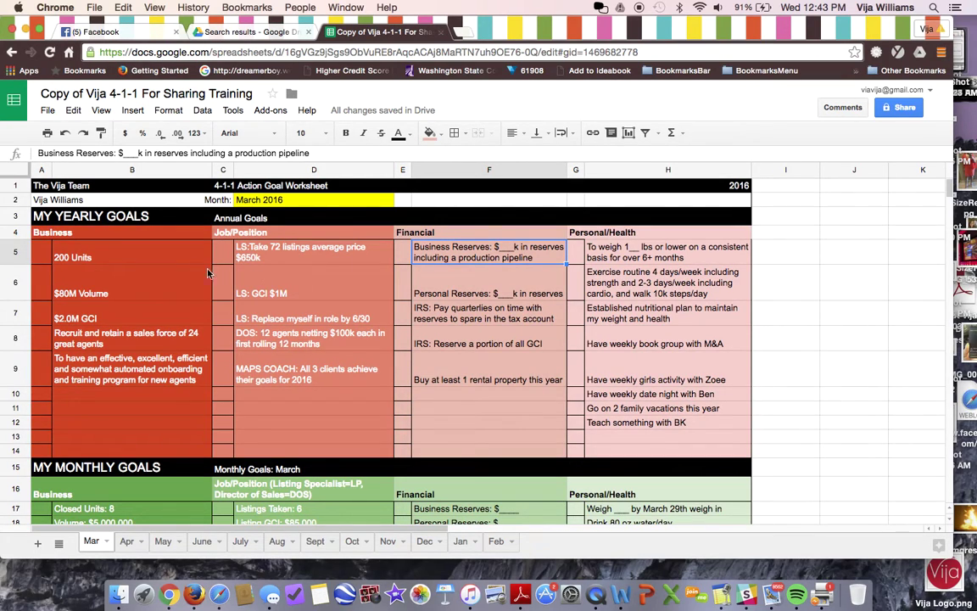
left_click(157, 259)
left_click(43, 257)
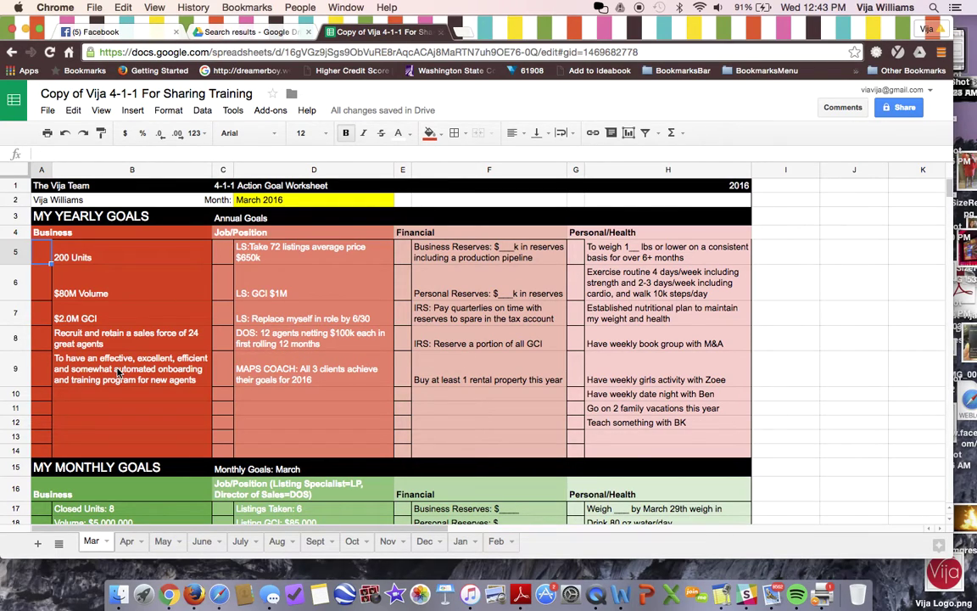
scroll(119, 372, "down", 3)
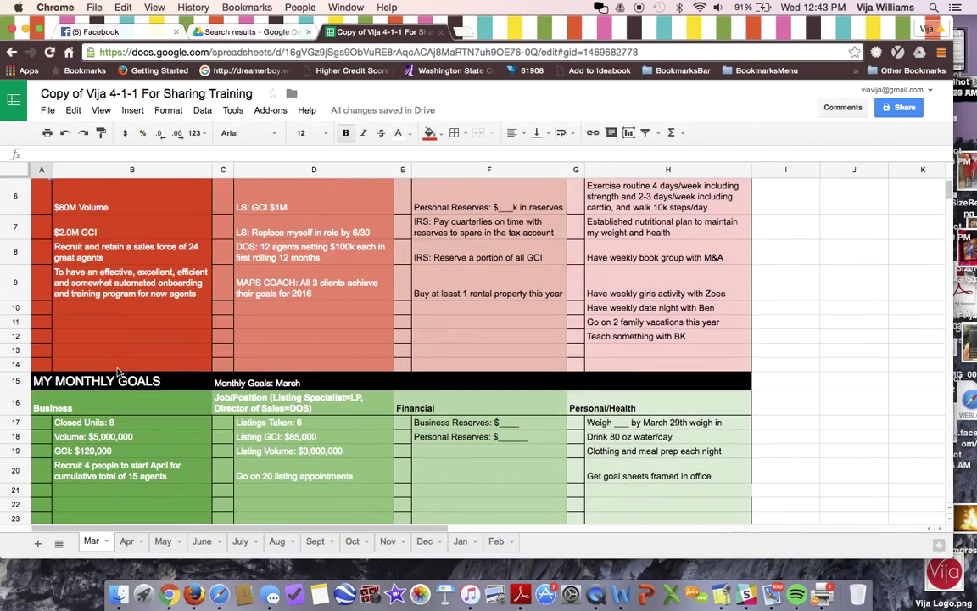
scroll(119, 372, "down", 3)
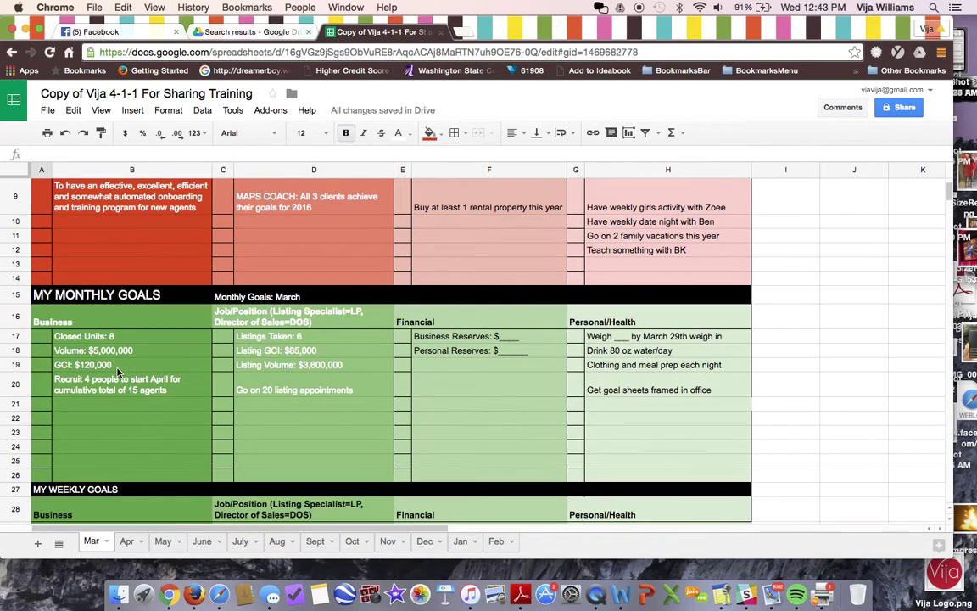
scroll(118, 371, "down", 3)
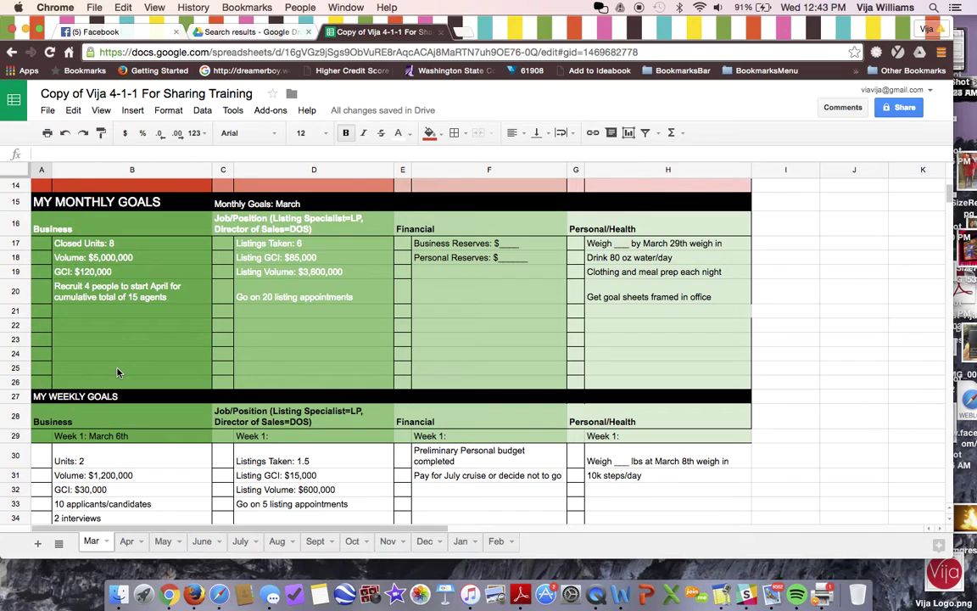
scroll(118, 373, "up", 5)
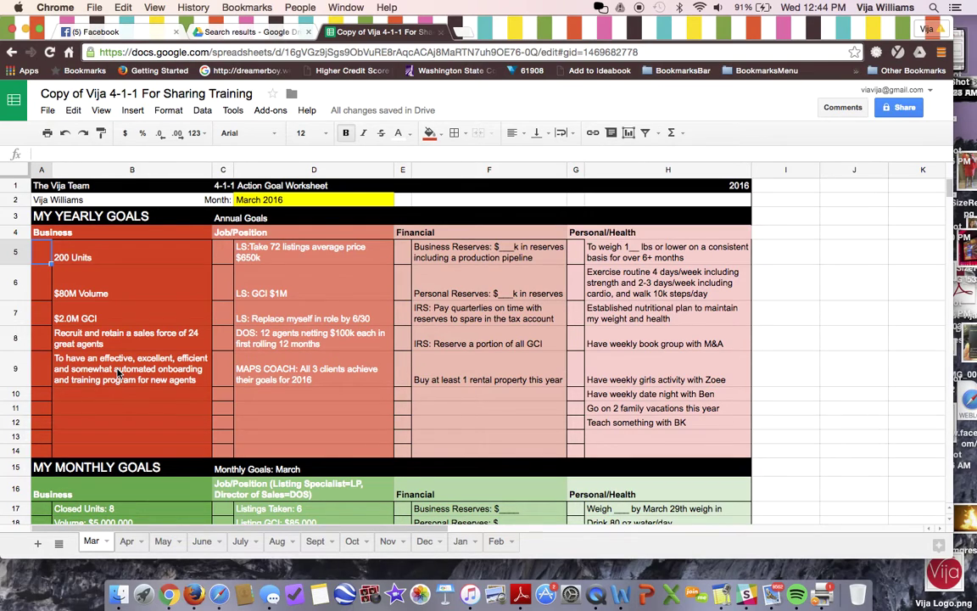
scroll(118, 373, "down", 2)
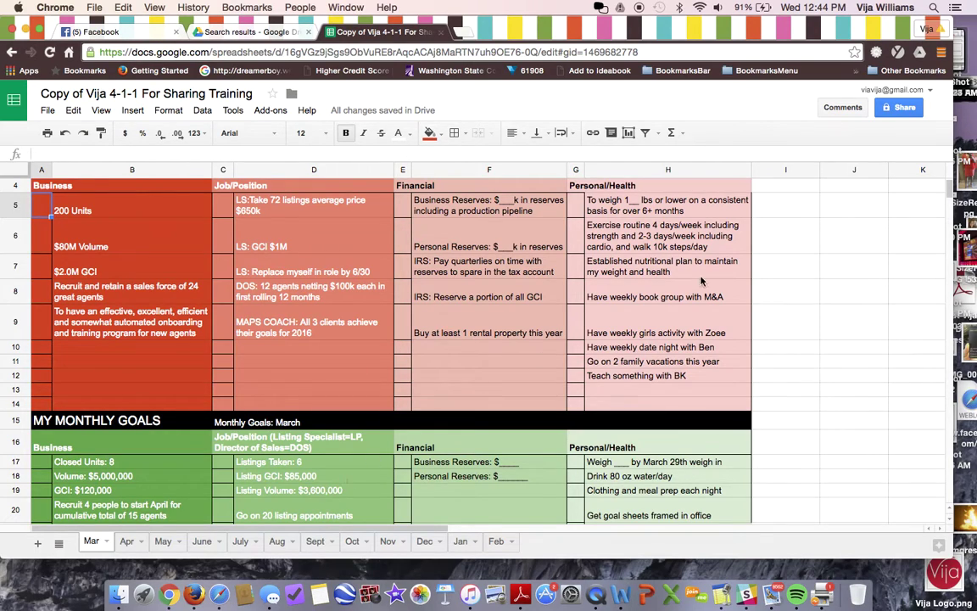
left_click(689, 214)
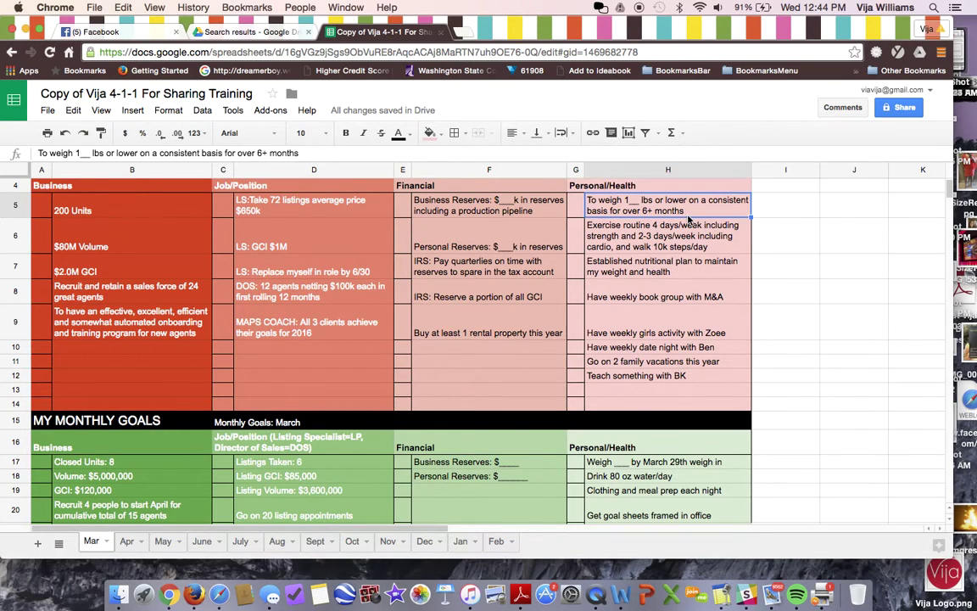
left_click(639, 467)
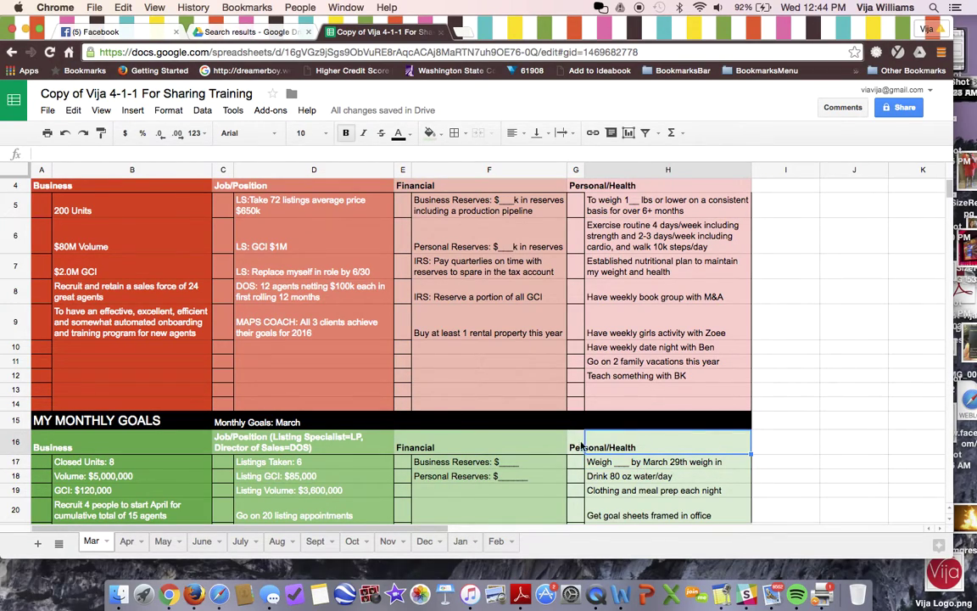
key("Up")
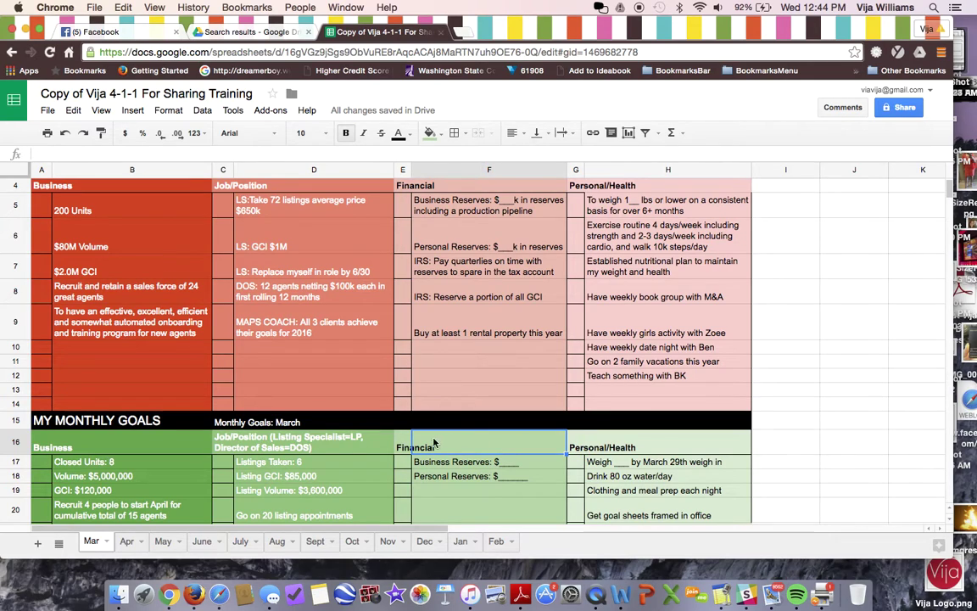
left_click(402, 444)
left_click(318, 443)
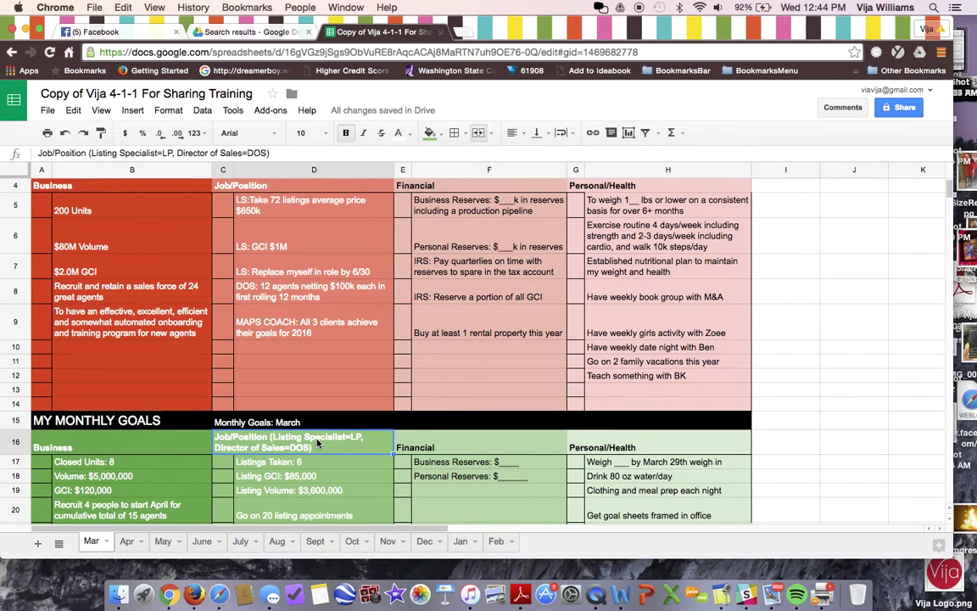
scroll(318, 442, "down", 8)
scroll(318, 442, "up", 5)
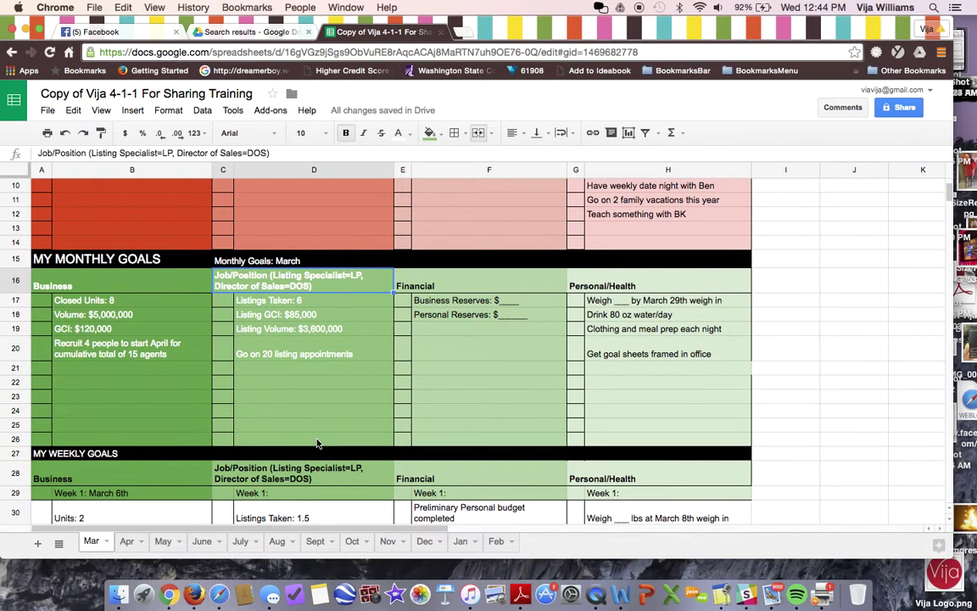
left_click(640, 301)
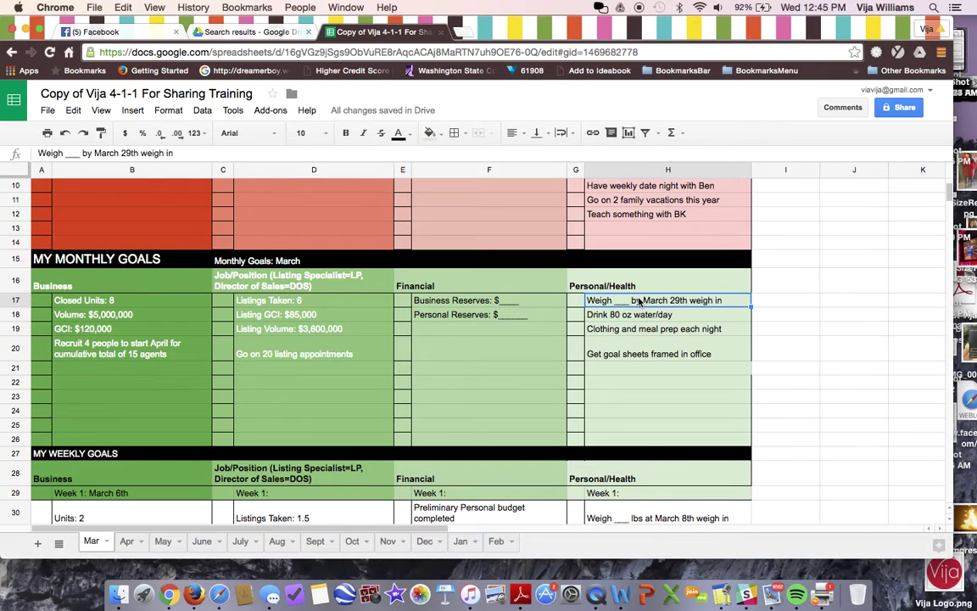
Step: Set the yearly weight goal in H5 to 135 lbs
scroll(640, 300, "up", 5)
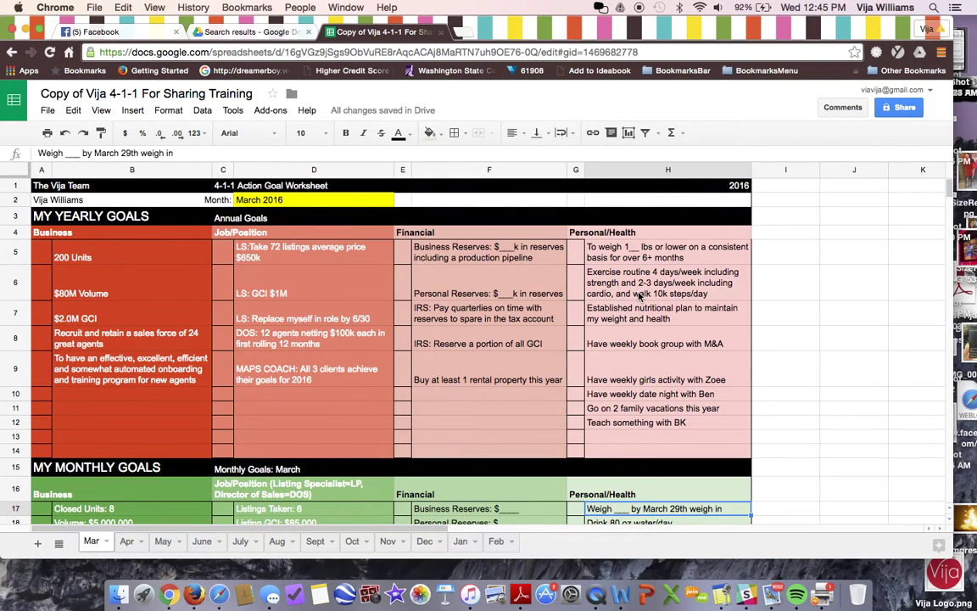
double_click(642, 247)
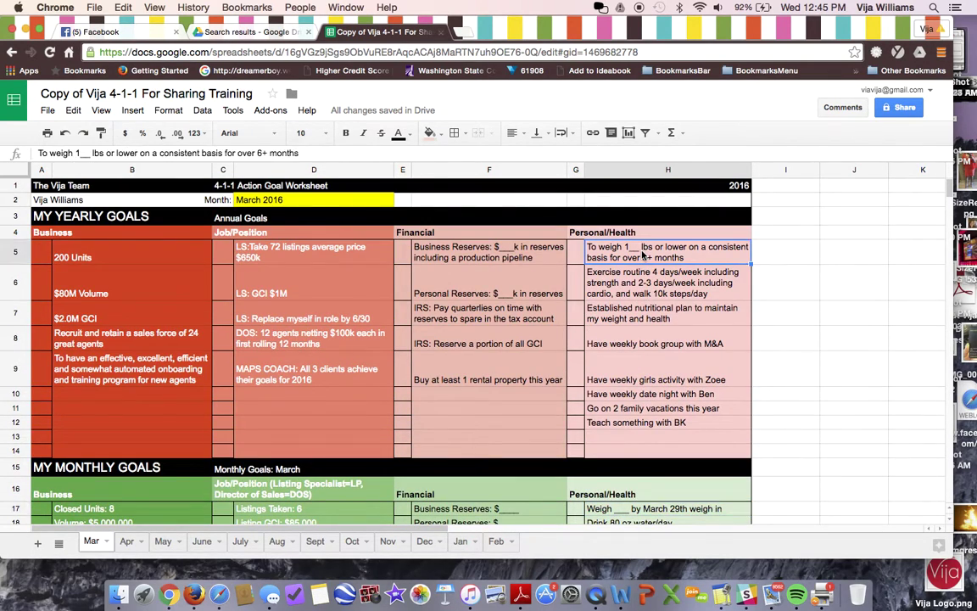
left_click_drag(641, 247, 628, 247)
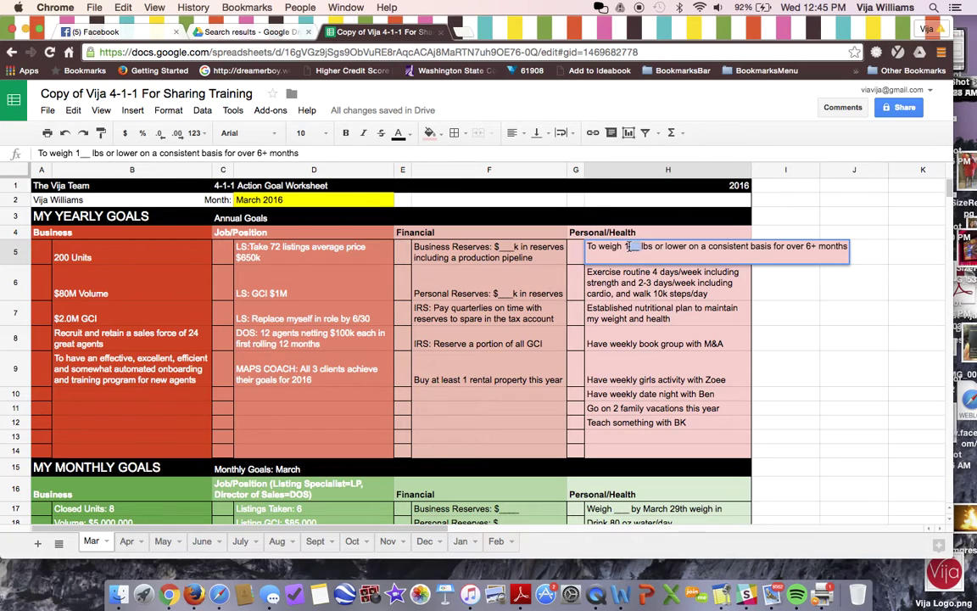
type("35")
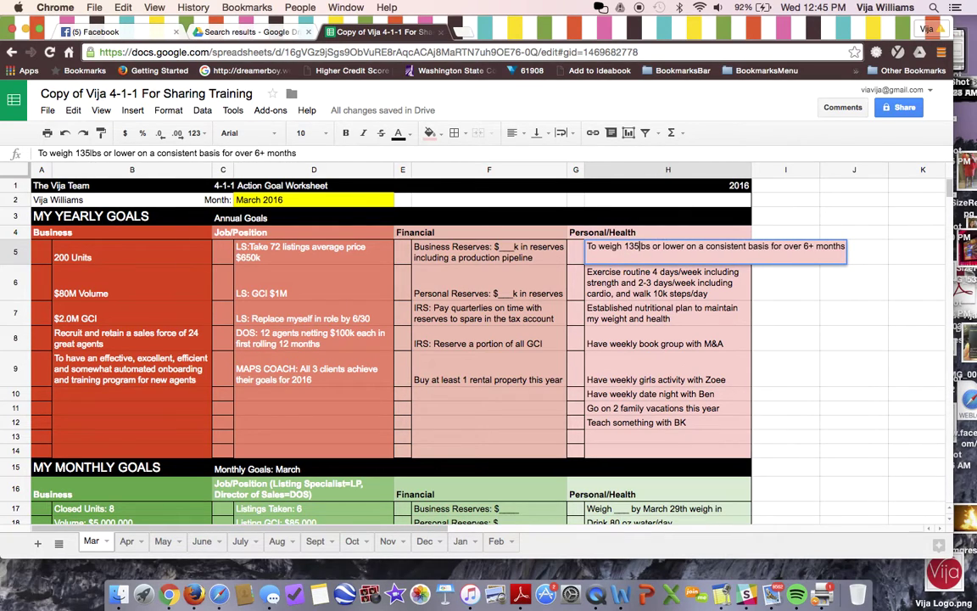
key("Return")
Step: Enter 144 as the March 29th monthly weight goal and 142 for the March 8th weigh-in
scroll(585, 395, "down", 5)
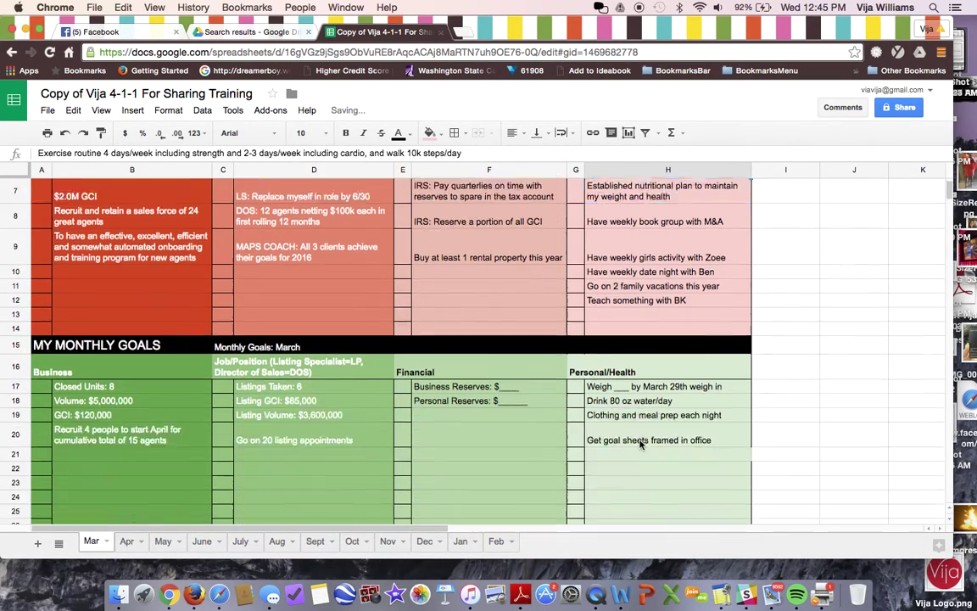
double_click(632, 300)
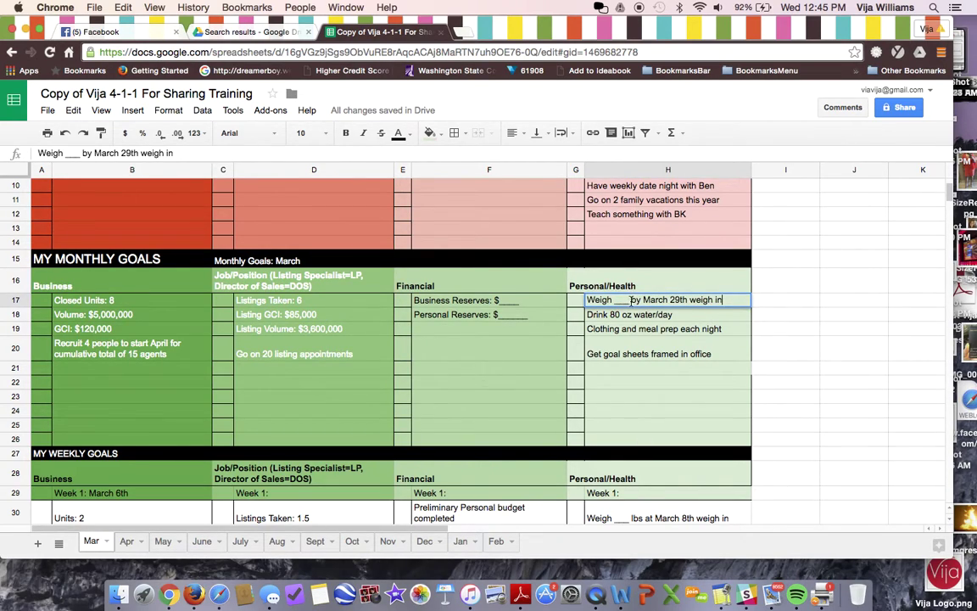
left_click(627, 510)
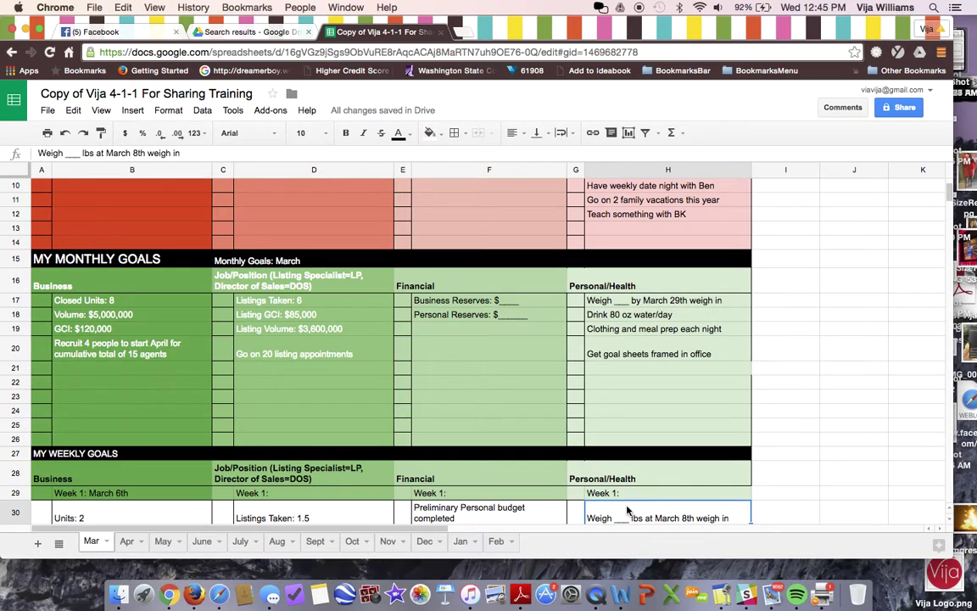
left_click(644, 432)
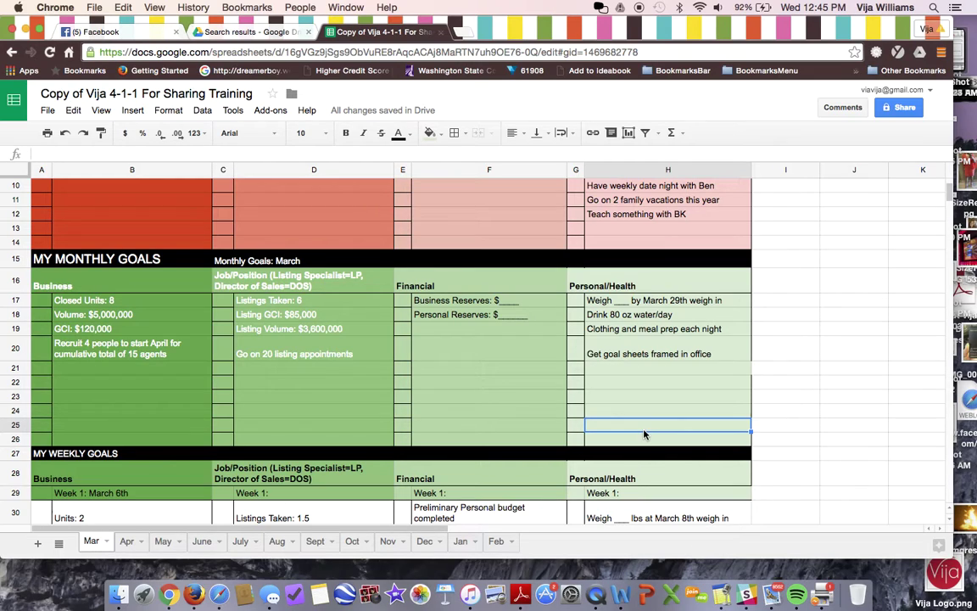
left_click(620, 300)
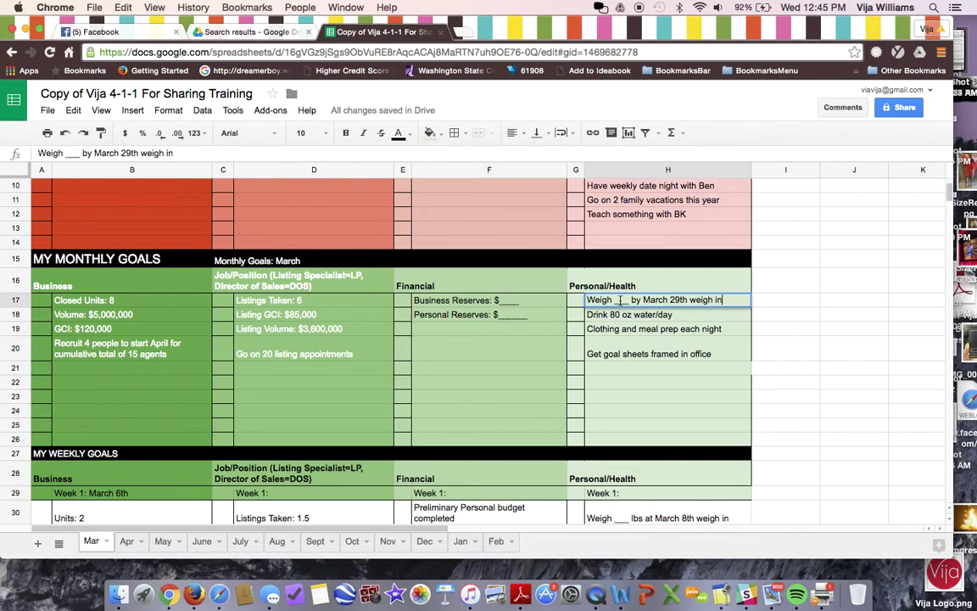
double_click(620, 301)
left_click_drag(614, 301, 629, 300)
type("144")
left_click(618, 517)
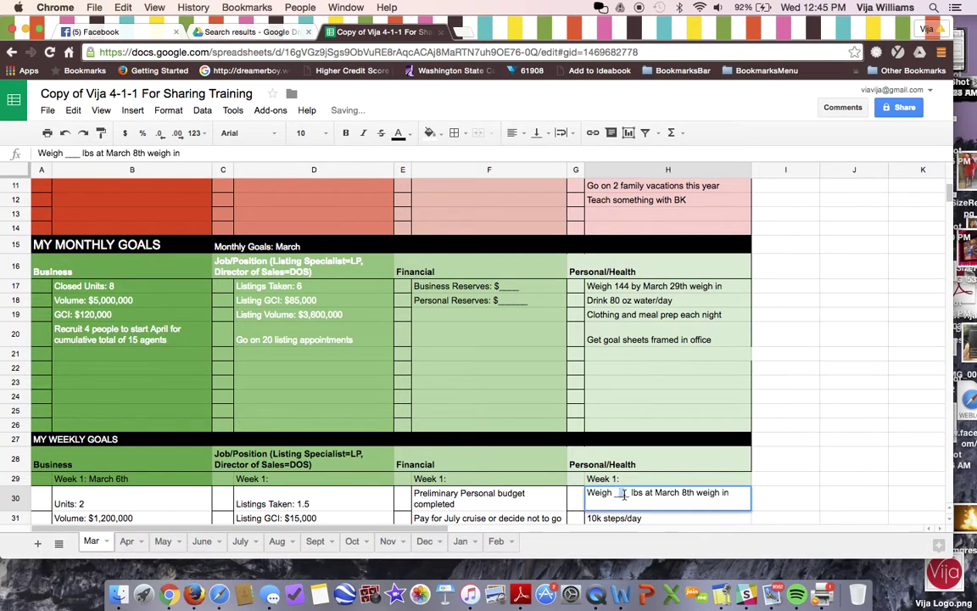
double_click(621, 492)
type("142")
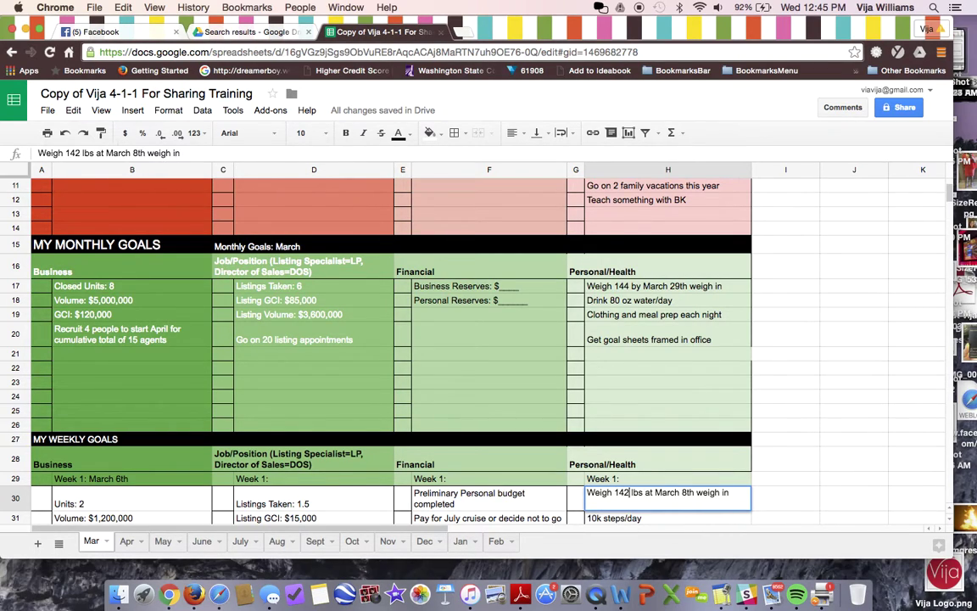
left_click(630, 287)
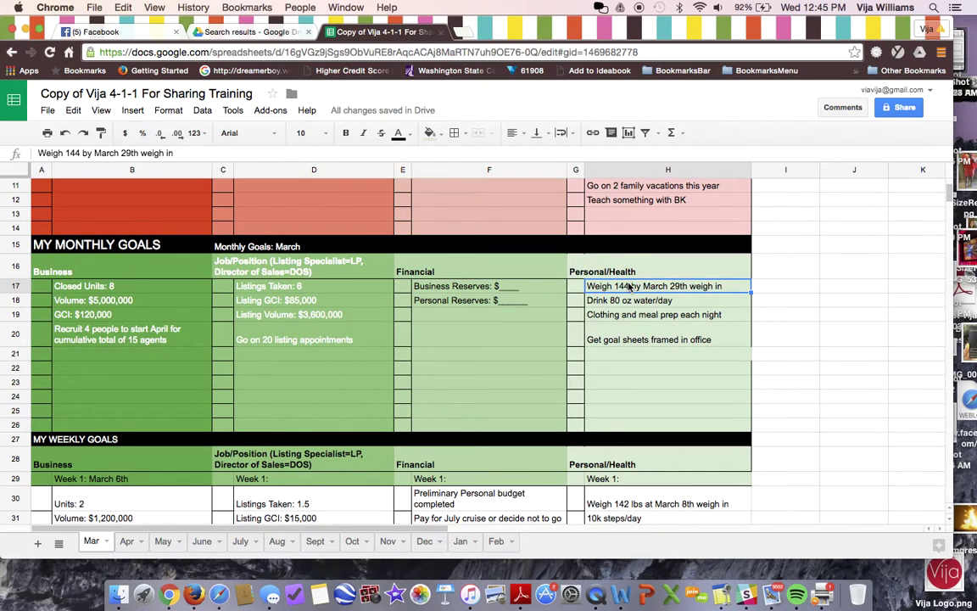
Step: Correct the March 29th goal to 146 and the March 8th weigh-in goal to 144 lbs
double_click(627, 287)
key("BackSpace")
type("6")
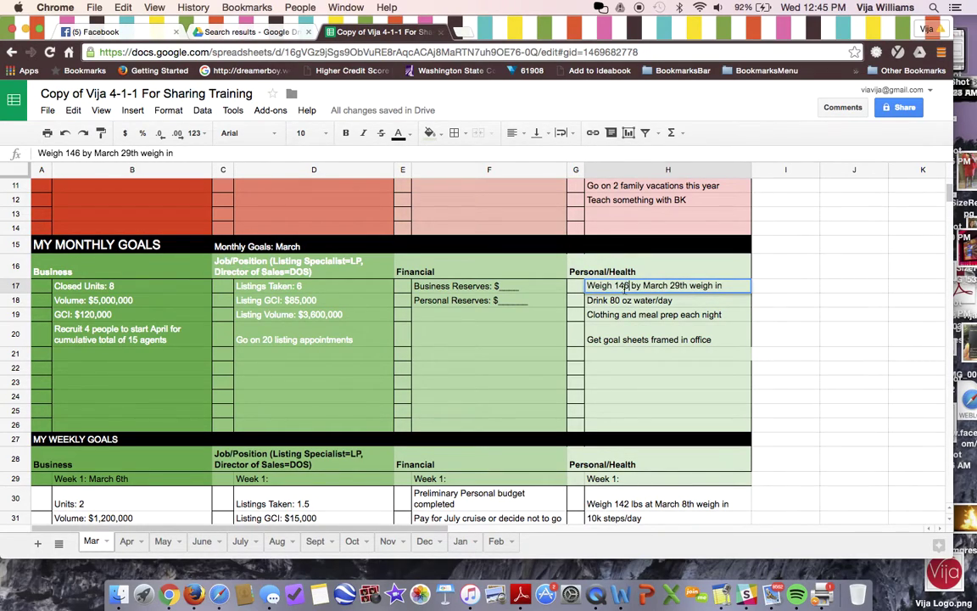
left_click(611, 507)
double_click(628, 492)
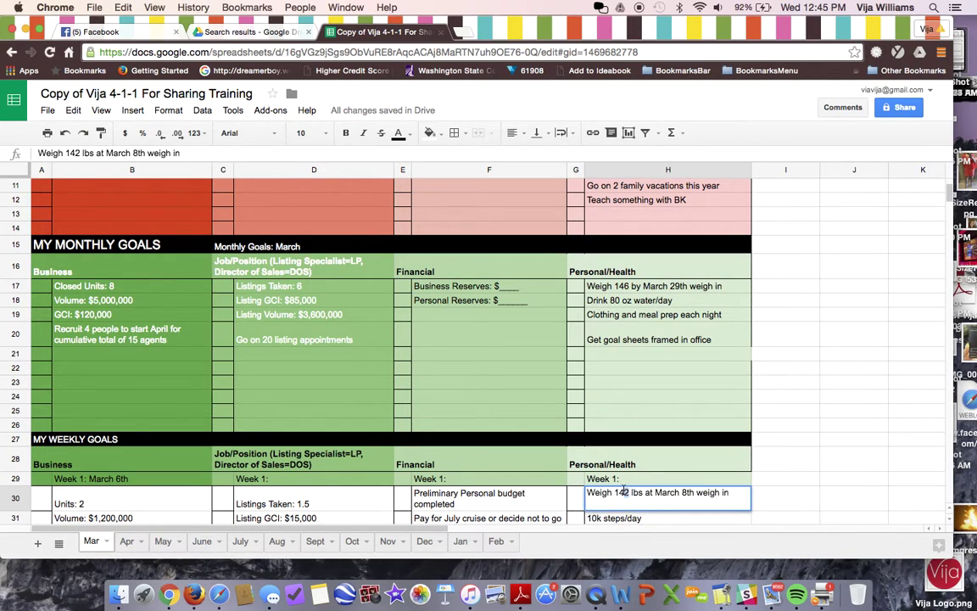
key("BackSpace")
type("4")
left_click(657, 482)
scroll(643, 504, "down", 5)
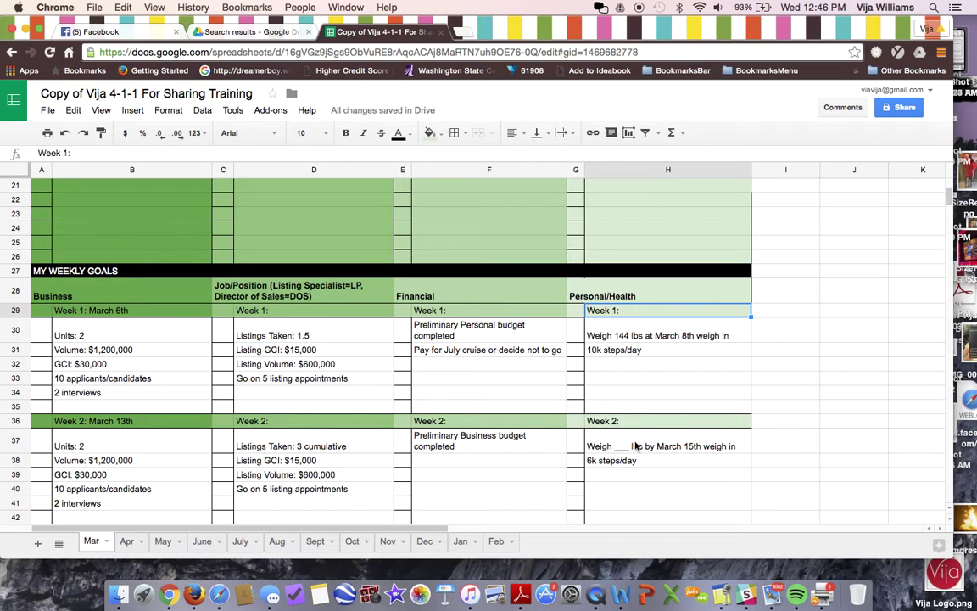
scroll(467, 437, "down", 10)
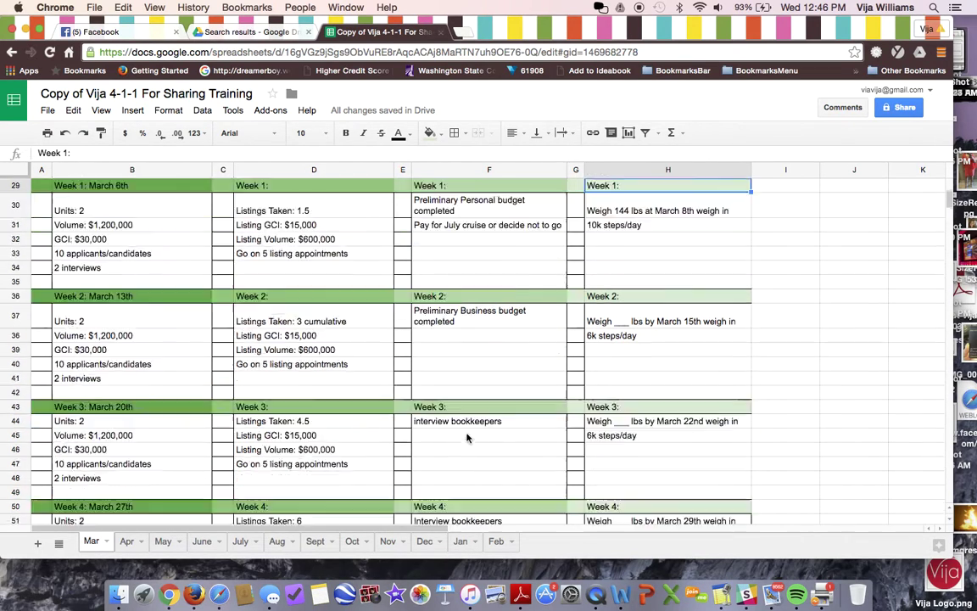
scroll(466, 437, "up", 15)
scroll(467, 437, "up", 3)
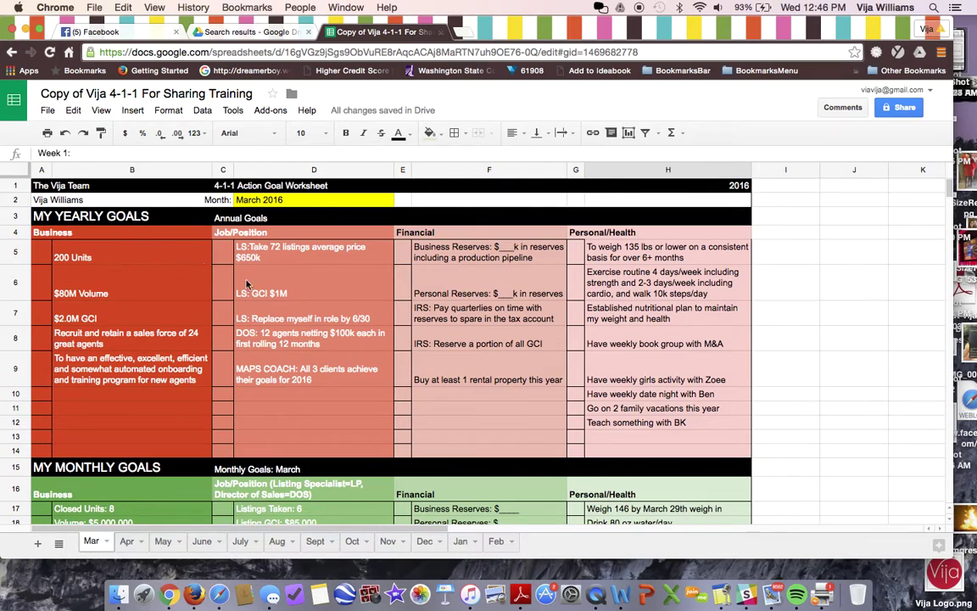
left_click(39, 236)
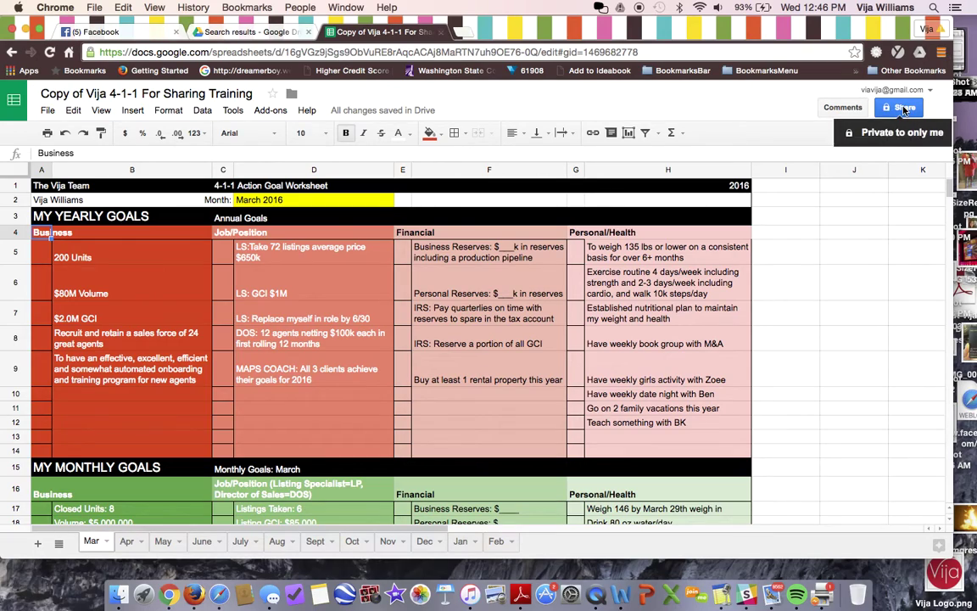
left_click(321, 372)
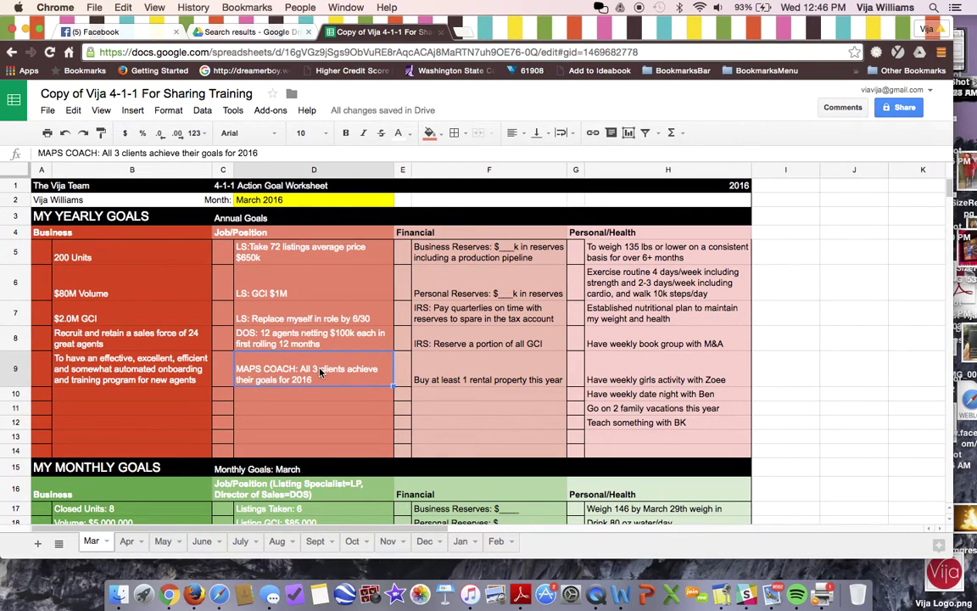